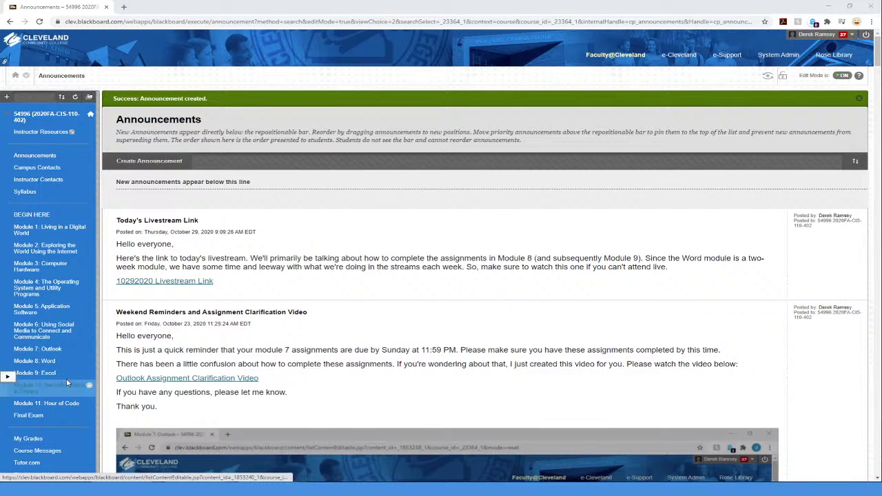
- Open the Module 8: Word course page and launch its Module 8 Part 1 Watch and Learn Lessons
{"action": "left_click", "coordinate": [49, 362]}
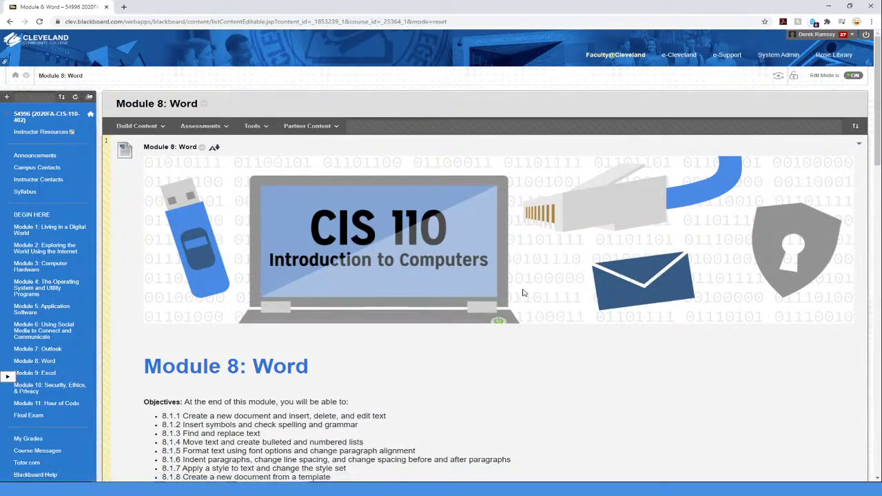
{"action": "scroll", "coordinate": [524, 281], "scroll_direction": "down", "scroll_amount": 4}
{"action": "scroll", "coordinate": [524, 280], "scroll_direction": "down", "scroll_amount": 2}
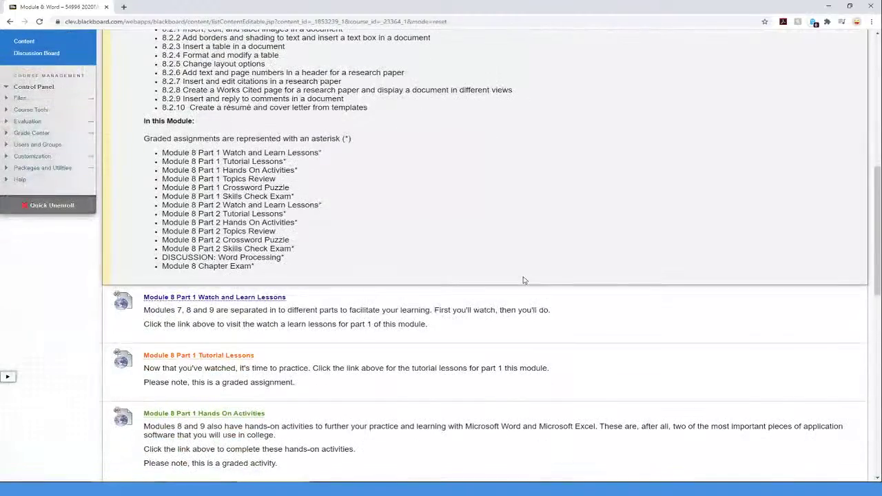
{"action": "scroll", "coordinate": [523, 280], "scroll_direction": "down", "scroll_amount": 2}
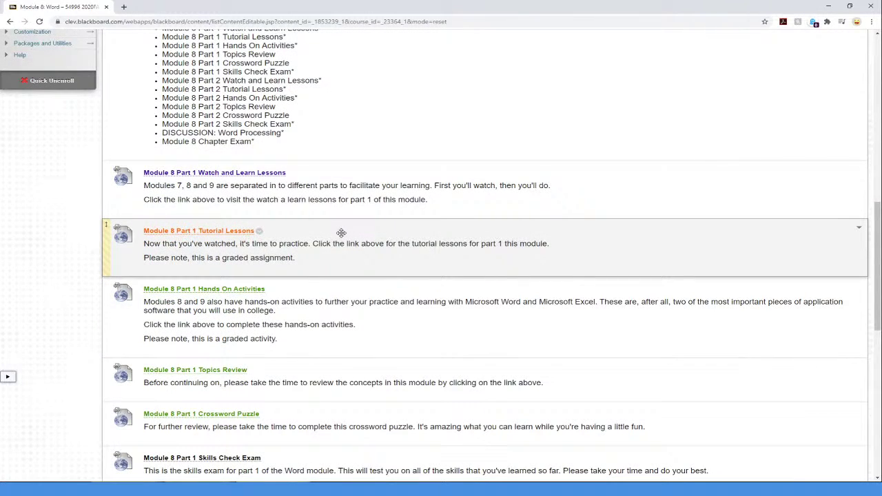
{"action": "scroll", "coordinate": [348, 262], "scroll_direction": "down", "scroll_amount": 1}
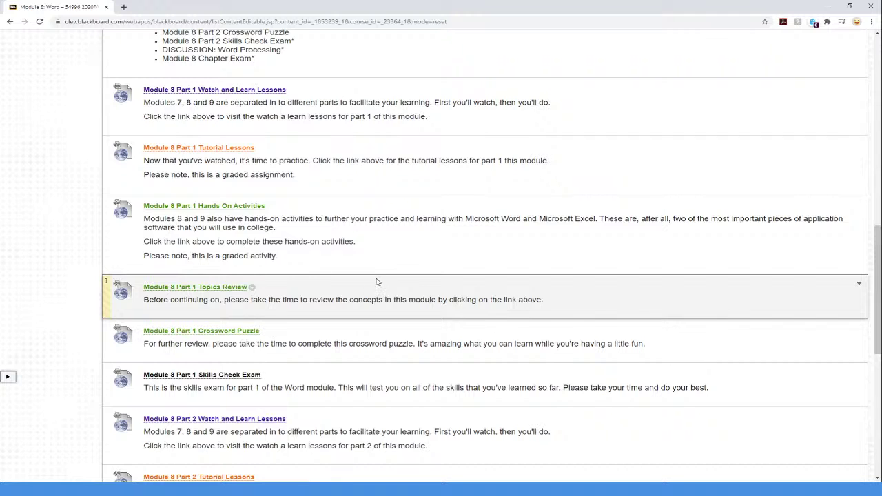
{"action": "left_click", "coordinate": [218, 92]}
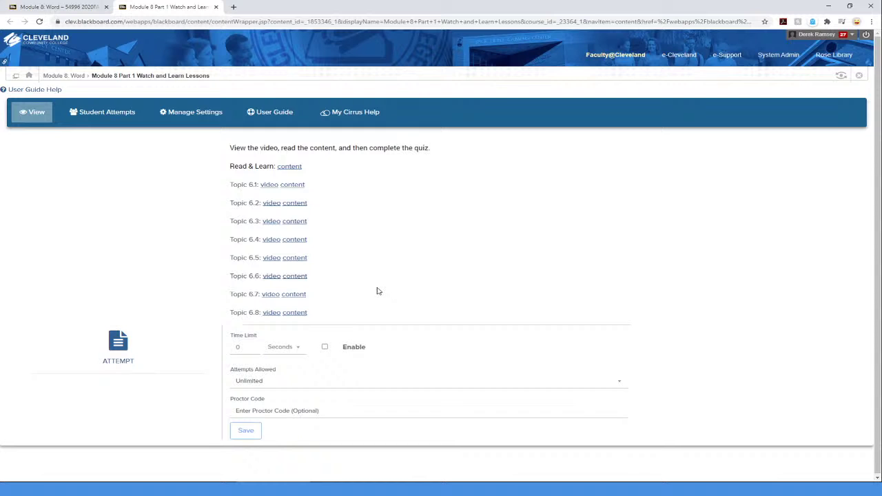
- Preview the Topic 6.1 video in its pop-up window and close it again
{"action": "left_click", "coordinate": [275, 191]}
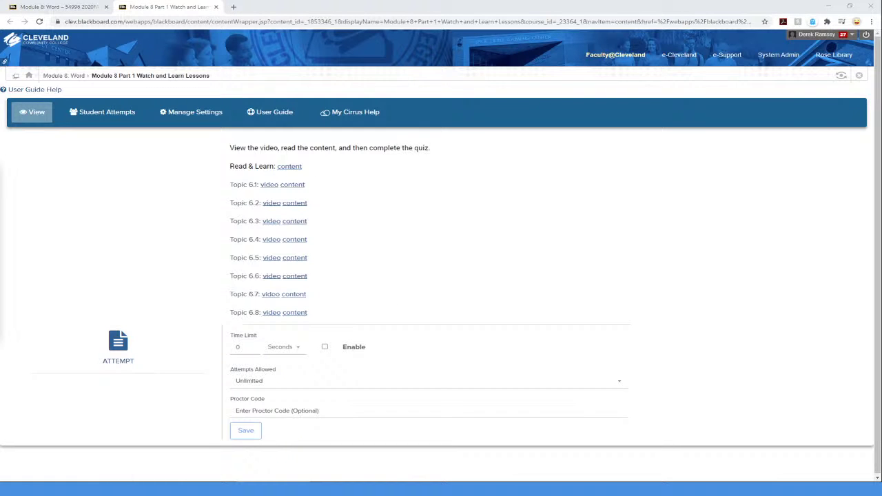
{"action": "left_click_drag", "start_coordinate": [351, 188], "coordinate": [582, 184]}
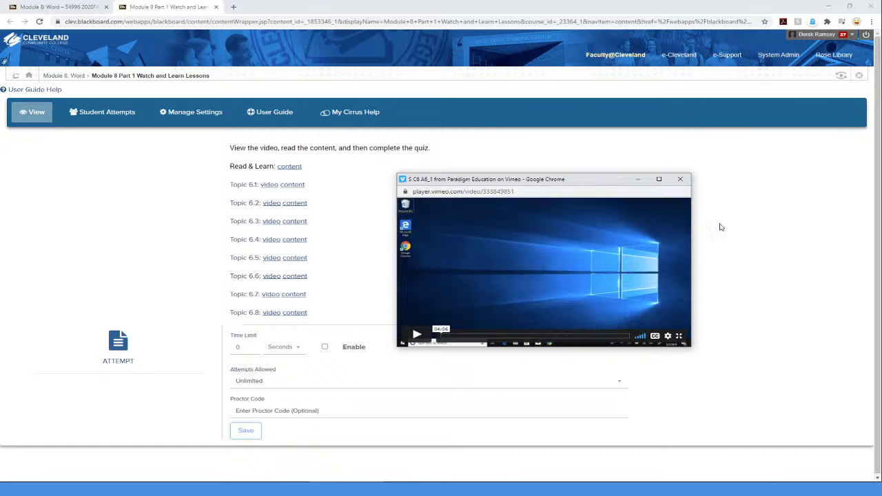
{"action": "left_click", "coordinate": [680, 179]}
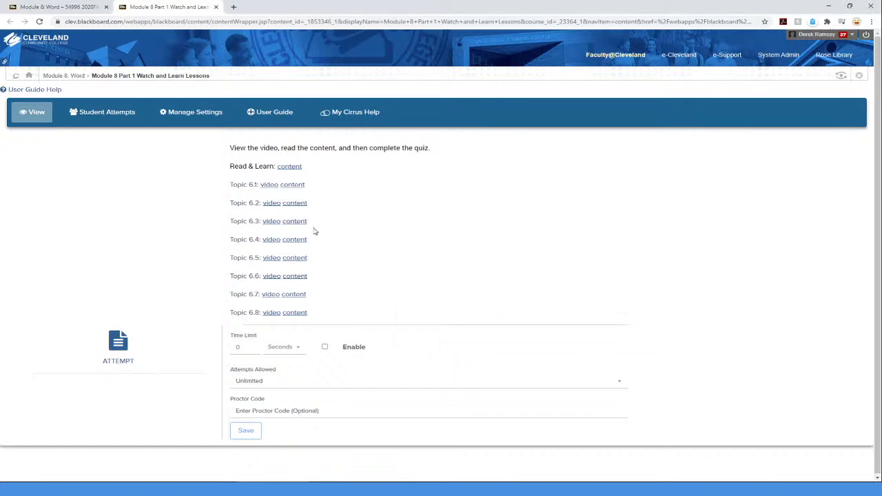
- View the Topic 6.1 reading content full-screen, enlarged and from its first page, then close it
{"action": "left_click", "coordinate": [296, 187]}
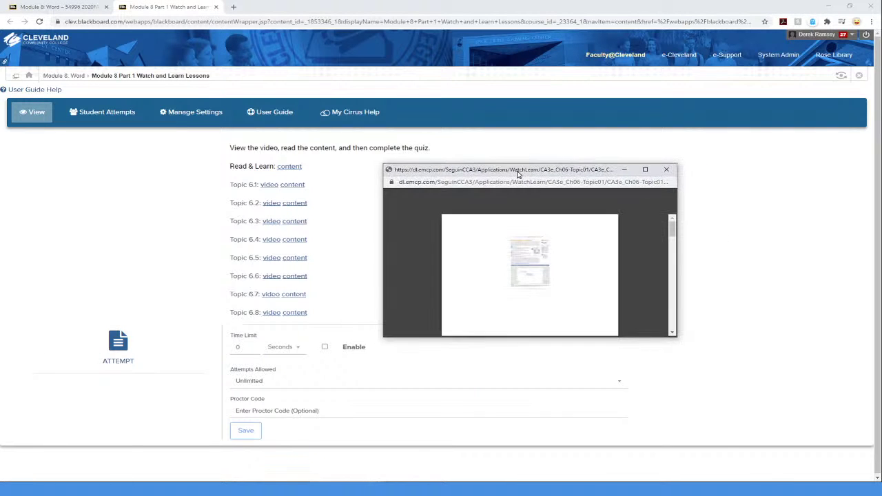
{"action": "left_click", "coordinate": [643, 170]}
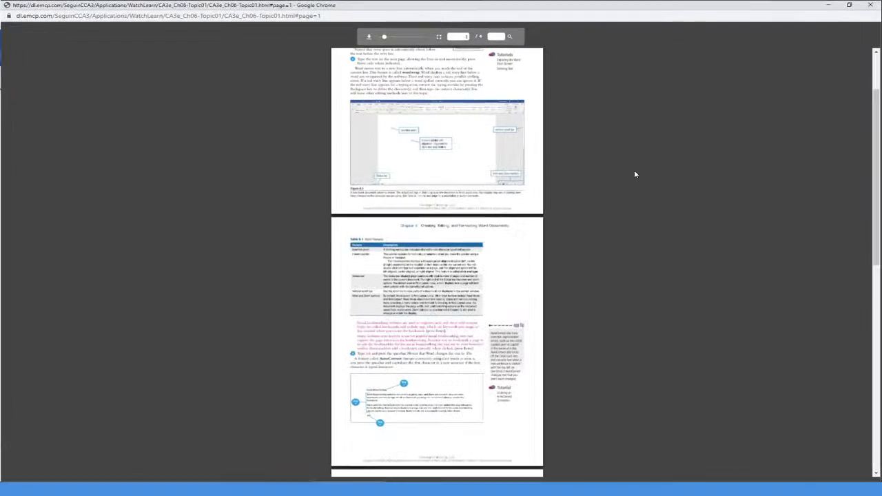
{"action": "mouse_move", "coordinate": [383, 37]}
{"action": "left_mouse_down"}
{"action": "mouse_move", "coordinate": [396, 37]}
{"action": "mouse_move", "coordinate": [388, 37]}
{"action": "left_mouse_up"}
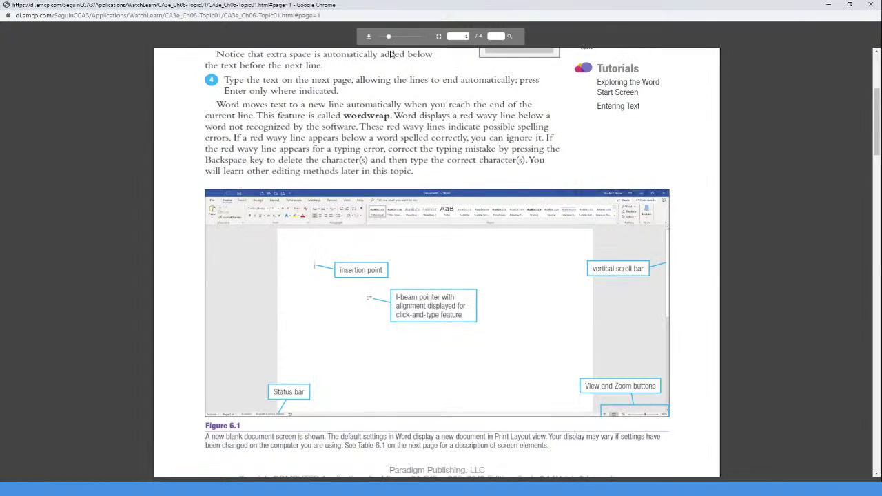
{"action": "scroll", "coordinate": [459, 244], "scroll_direction": "up", "scroll_amount": 5}
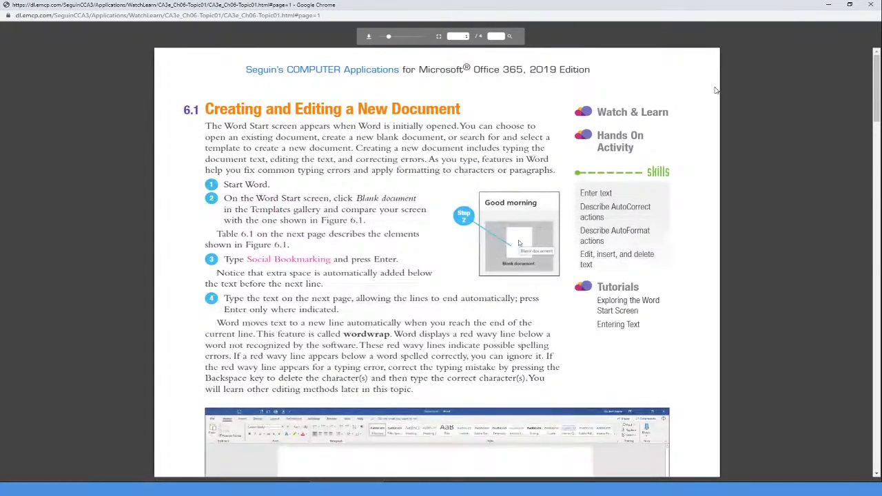
{"action": "left_click", "coordinate": [870, 5]}
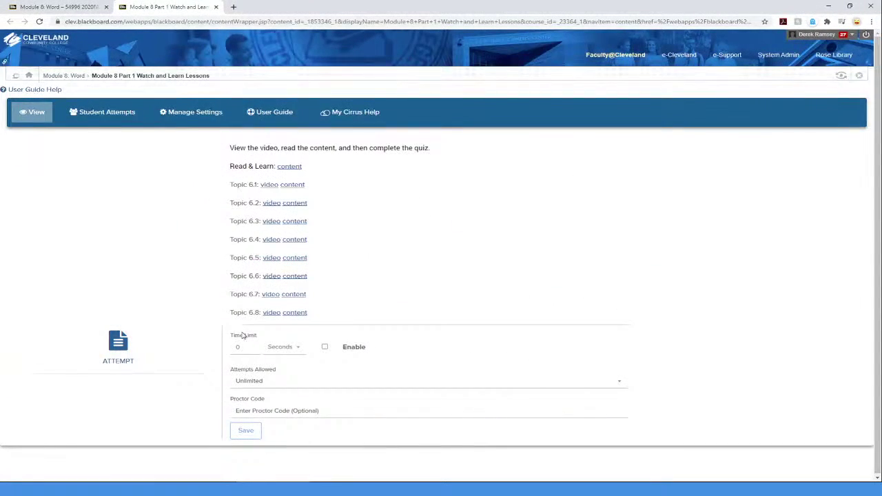
- Start the Watch and Learn quiz attempt, review its questions through to the last one, and close the lesson page
{"action": "left_click", "coordinate": [131, 348]}
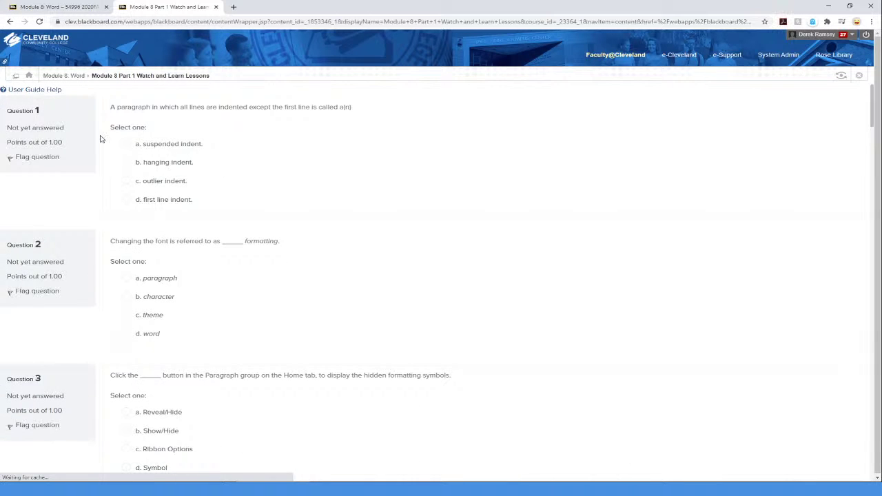
{"action": "scroll", "coordinate": [294, 251], "scroll_direction": "down", "scroll_amount": 3}
{"action": "scroll", "coordinate": [294, 252], "scroll_direction": "down", "scroll_amount": 18}
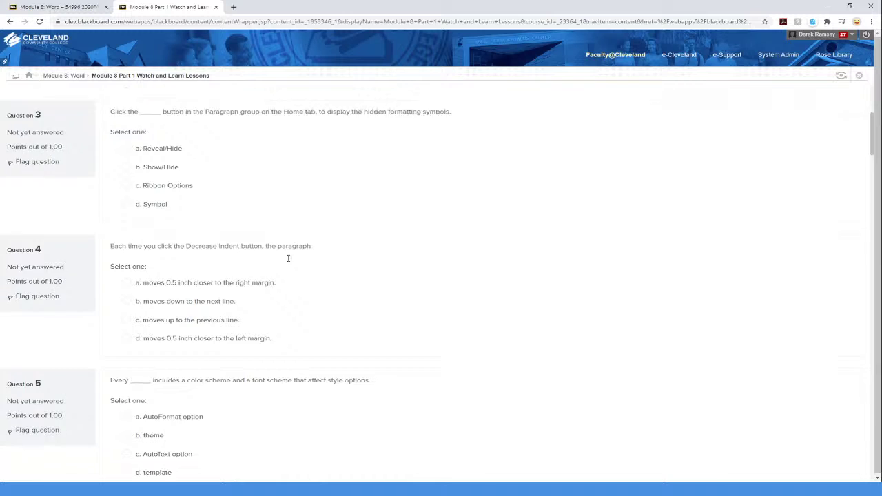
{"action": "scroll", "coordinate": [294, 258], "scroll_direction": "down", "scroll_amount": 20}
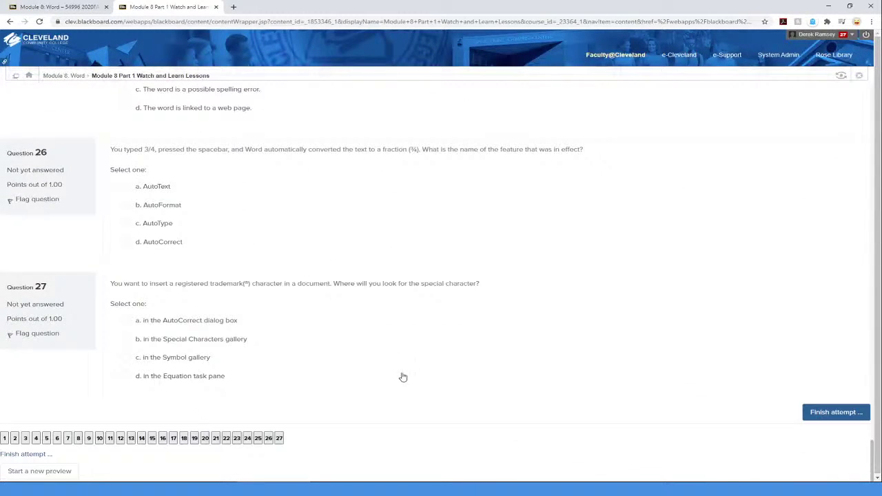
{"action": "middle_click", "coordinate": [401, 374]}
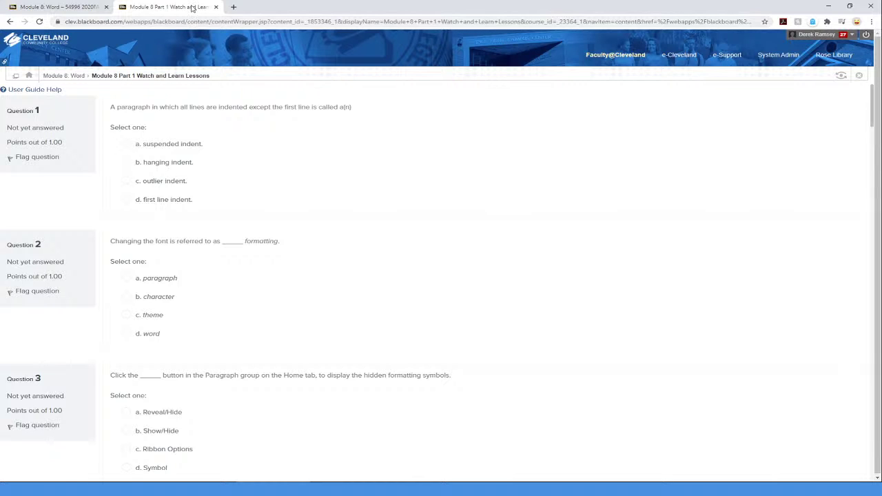
{"action": "middle_click", "coordinate": [193, 7]}
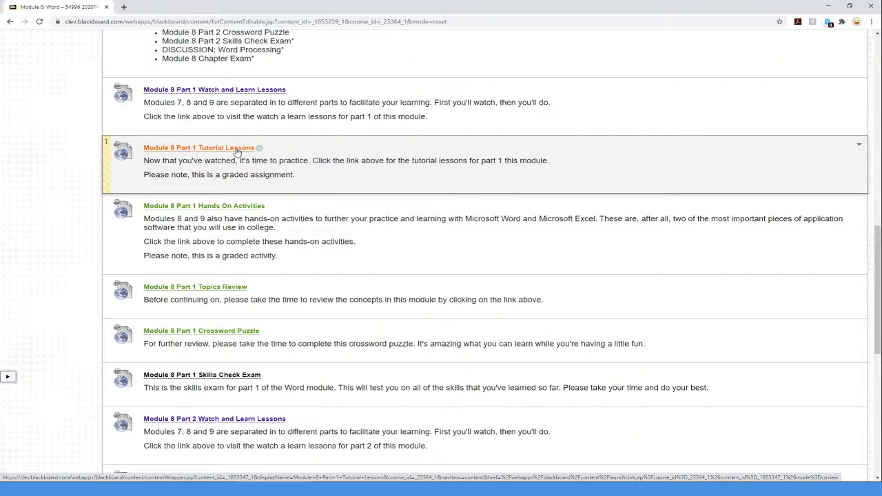
- Open Module 8 Part 1 Tutorial Lessons and begin the Exploring the Word Screen tutorial in a maximized window
{"action": "left_click", "coordinate": [237, 149]}
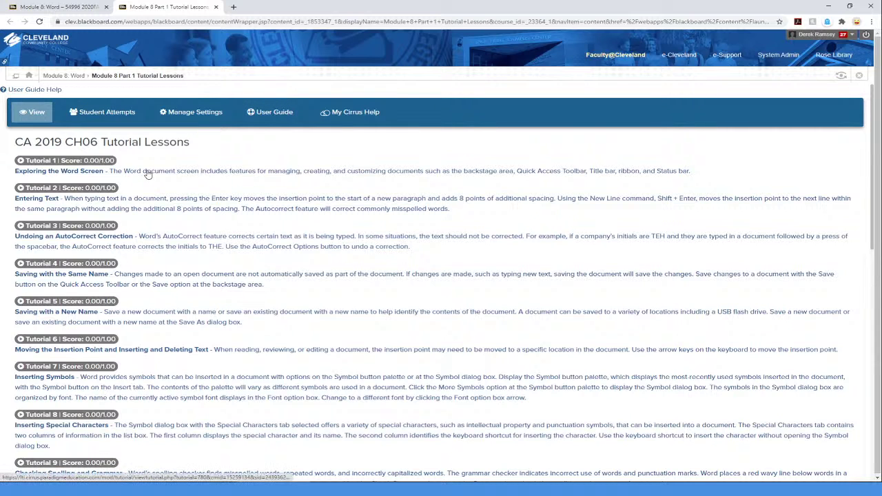
{"action": "left_click", "coordinate": [289, 176]}
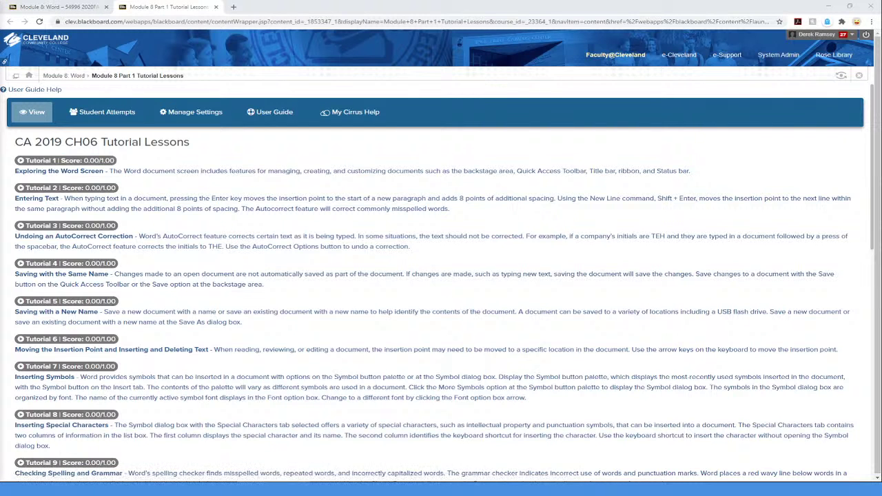
{"action": "double_click", "coordinate": [335, 81]}
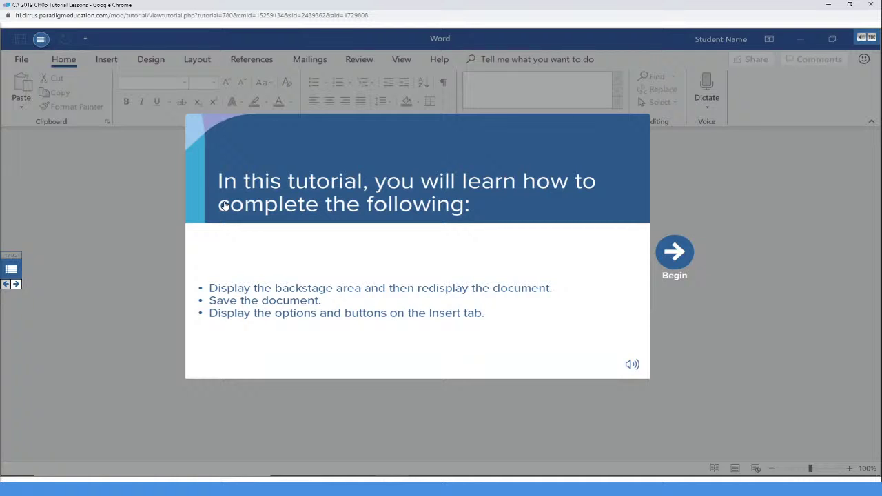
{"action": "left_click", "coordinate": [674, 251]}
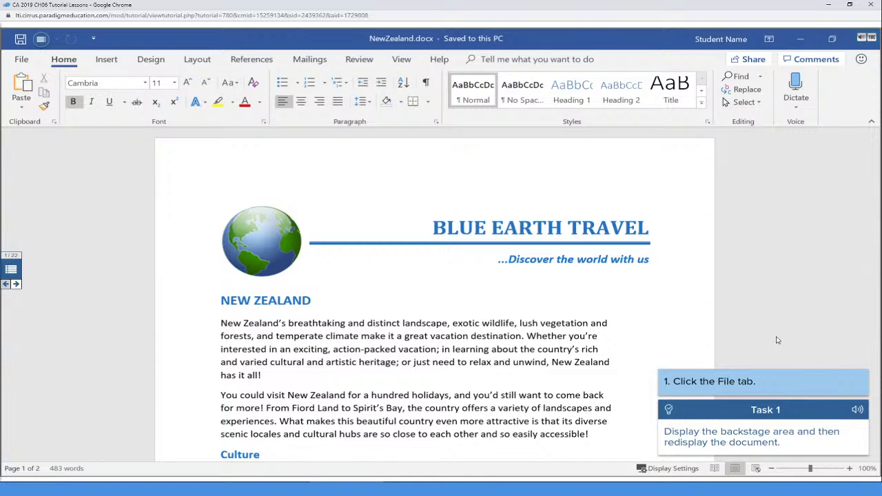
- Jump to the tutorial's Practice Section, begin it, and try a response to Task 1 with the outline hidden
{"action": "left_click", "coordinate": [41, 40]}
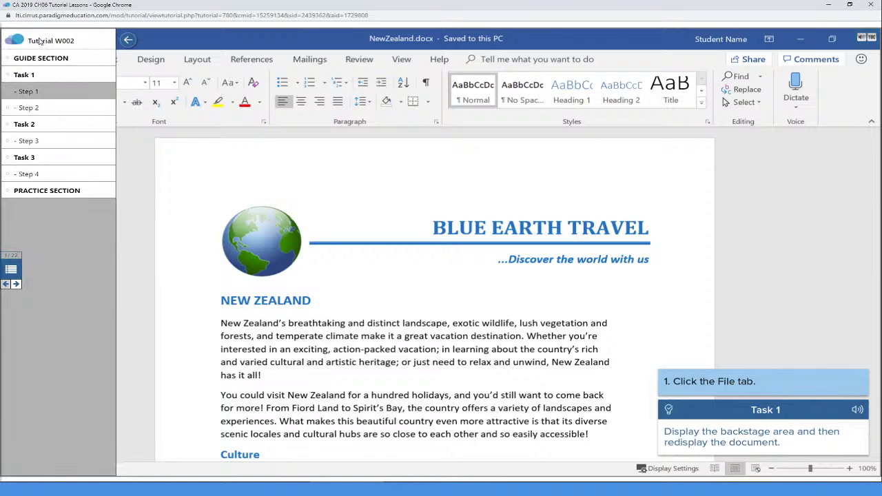
{"action": "left_click", "coordinate": [71, 197]}
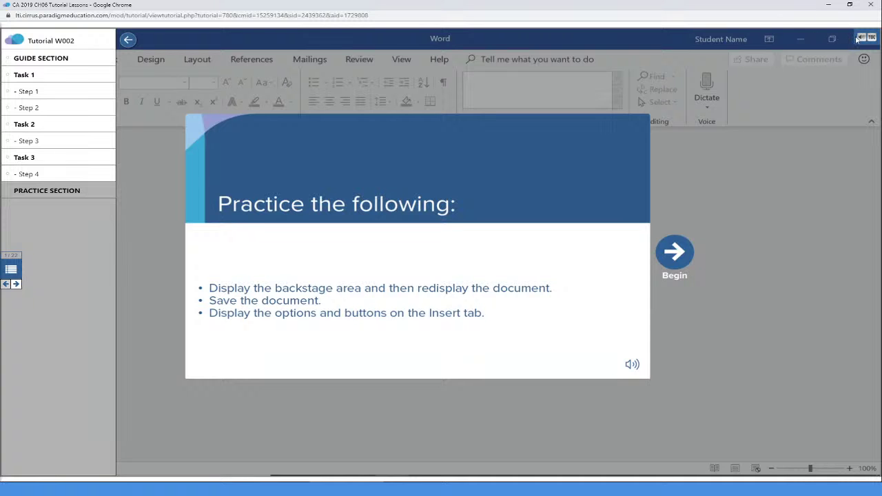
{"action": "left_click", "coordinate": [674, 273]}
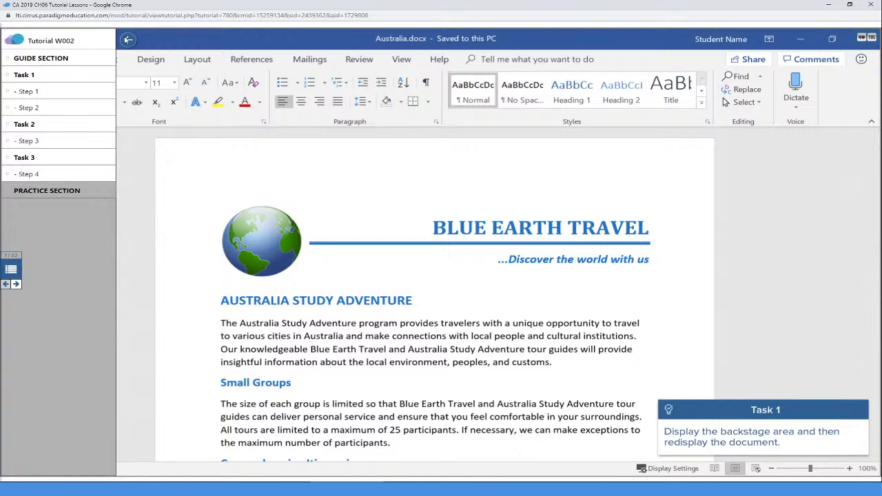
{"action": "left_click", "coordinate": [128, 40]}
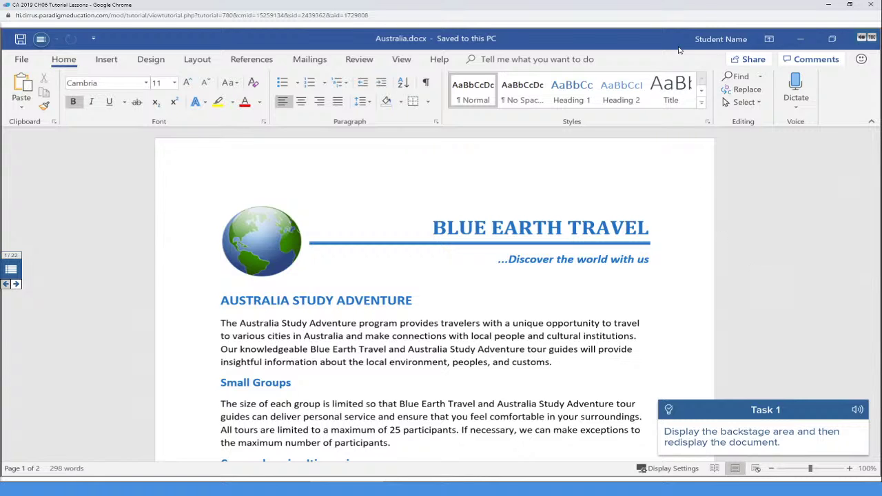
{"action": "left_click", "coordinate": [807, 282]}
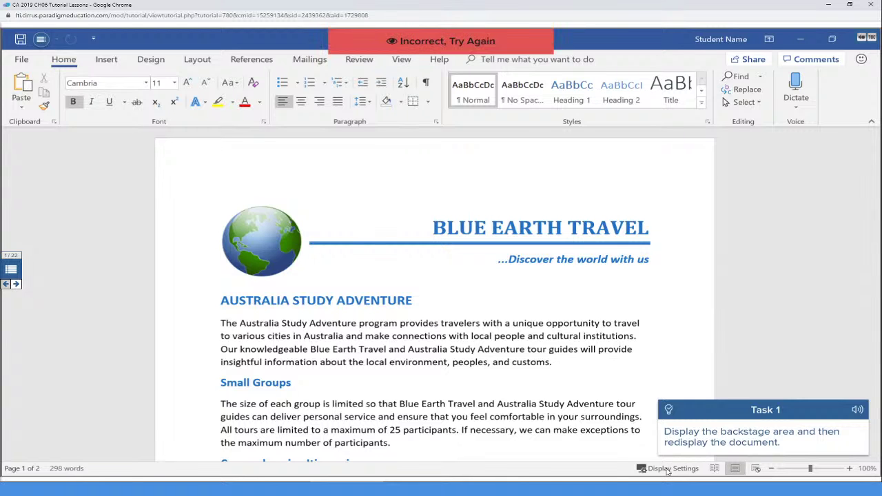
- Go back to Step 1 of the guide section and complete Tasks 1 and 2: display the backstage area, redisplay the document, and save it
{"action": "left_click", "coordinate": [40, 40]}
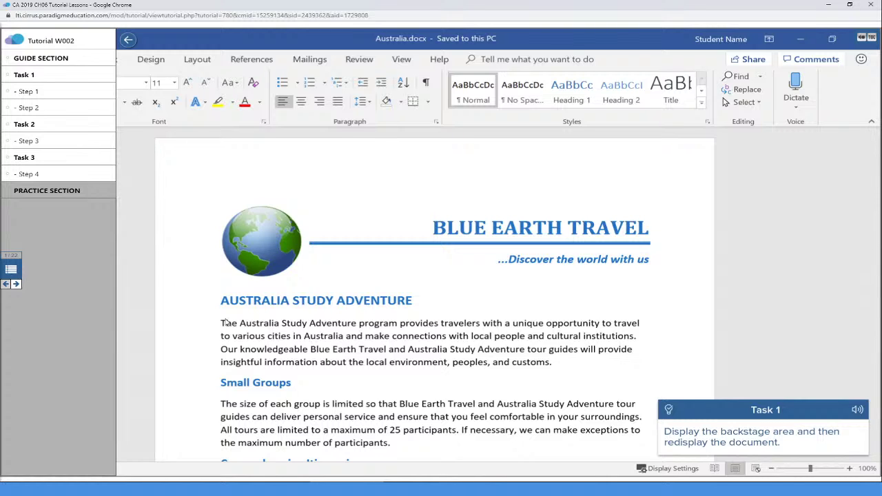
{"action": "left_click", "coordinate": [80, 93]}
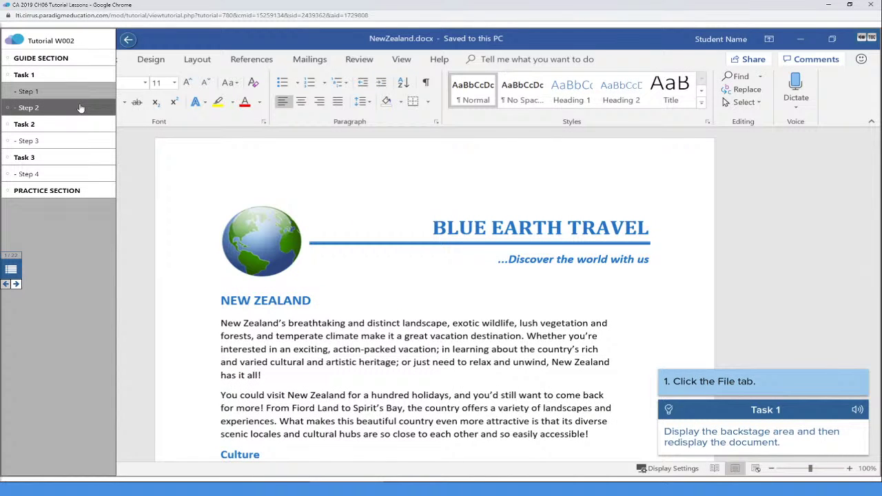
{"action": "left_click", "coordinate": [129, 42]}
{"action": "left_click", "coordinate": [21, 59]}
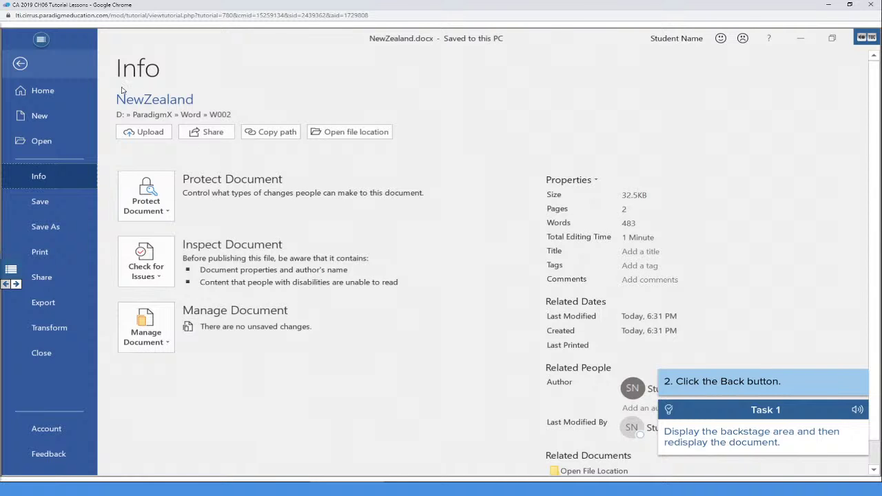
{"action": "left_click", "coordinate": [20, 63]}
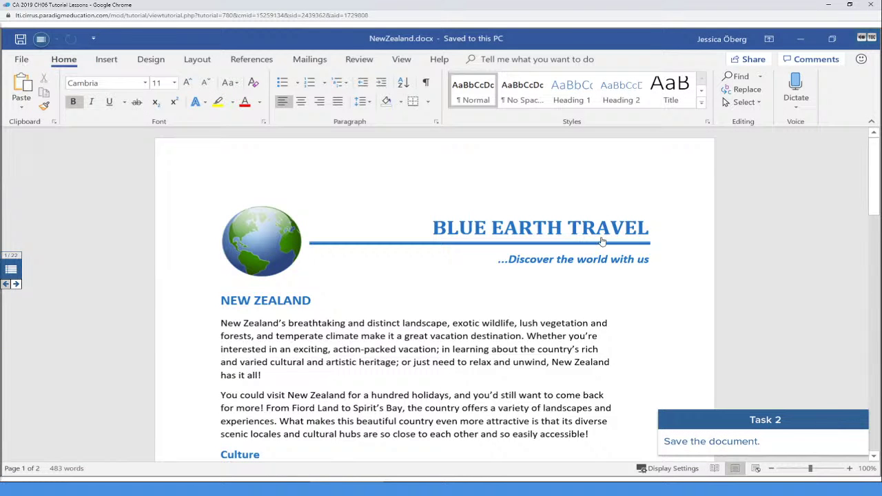
{"action": "left_click", "coordinate": [21, 40]}
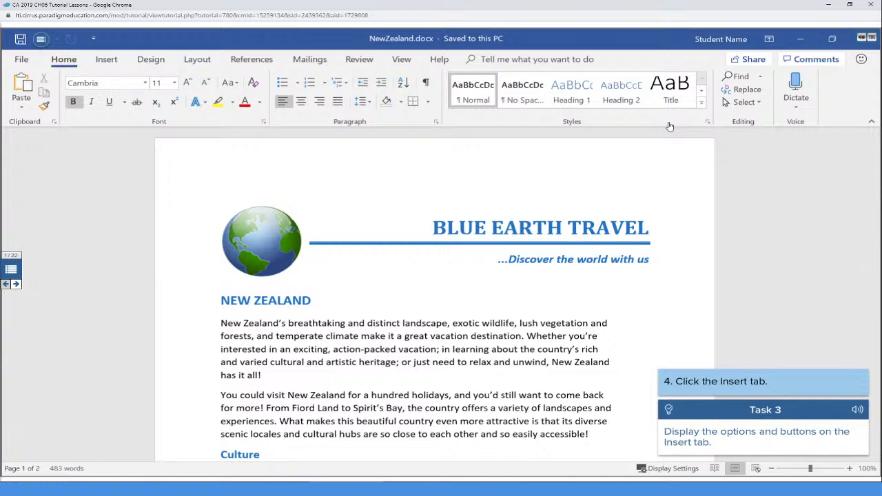
- Close the tutorial and its lessons page, and open Module 8 Part 1 Hands On Activities
{"action": "left_click", "coordinate": [869, 9]}
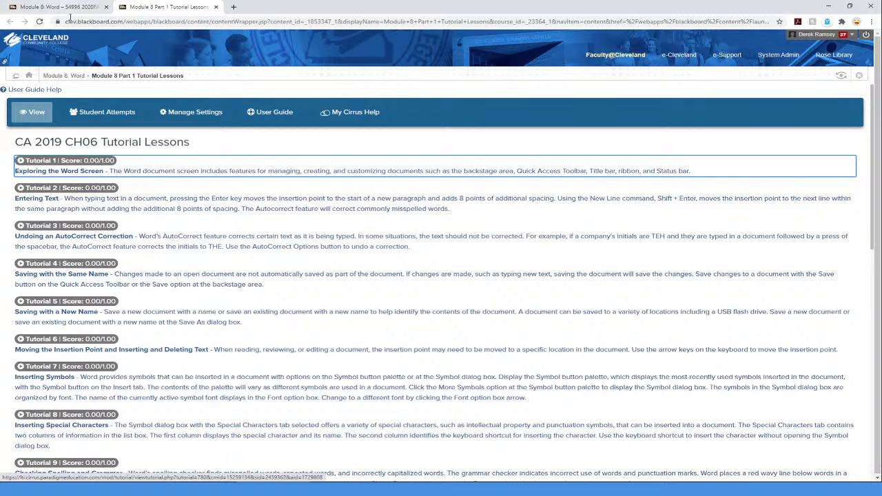
{"action": "left_click", "coordinate": [216, 7]}
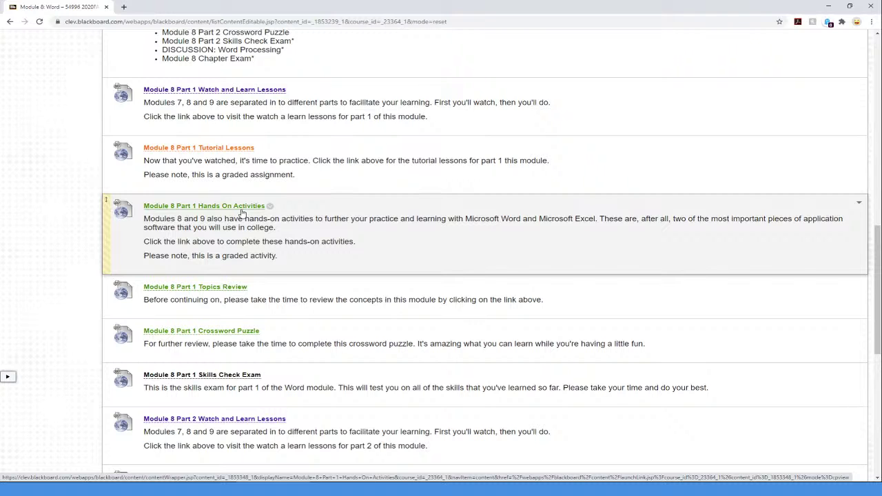
{"action": "left_click", "coordinate": [241, 210]}
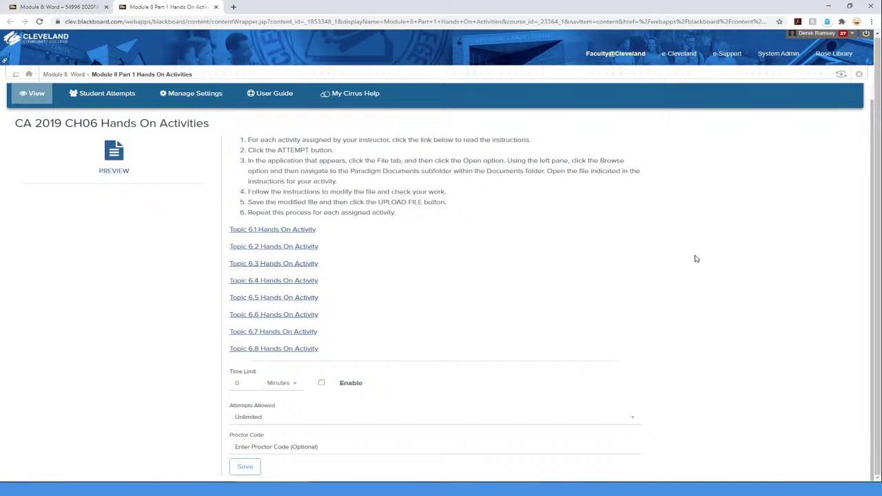
- Open the Topic 6.1 Hands On Activity instructions in a separate window, make it taller, and bring it back in front of the course page
{"action": "scroll", "coordinate": [695, 258], "scroll_direction": "up", "scroll_amount": 1}
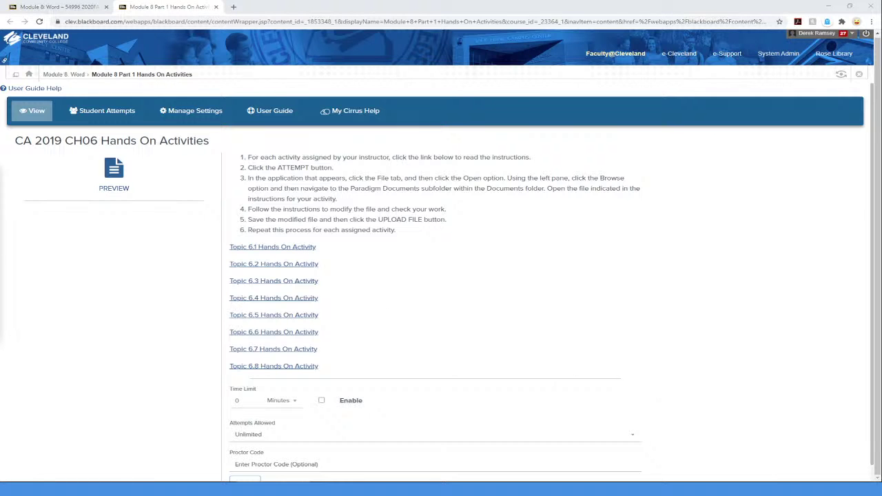
{"action": "left_click_drag", "start_coordinate": [698, 122], "coordinate": [717, 124]}
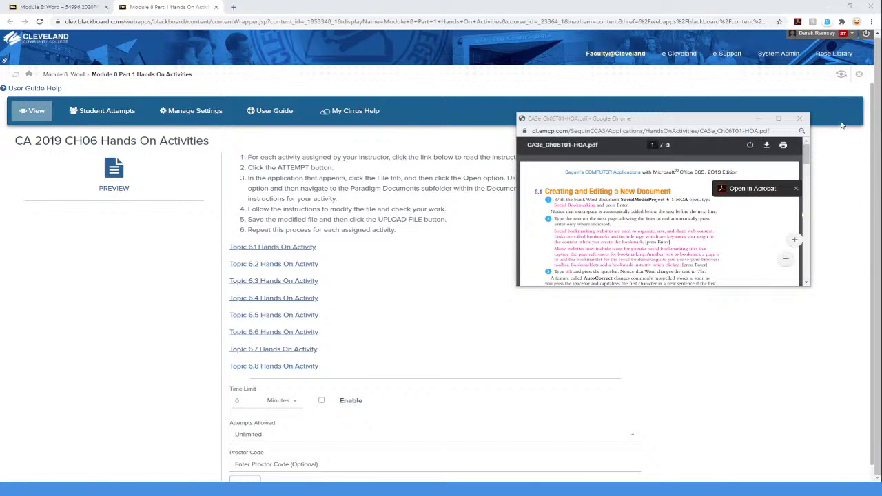
{"action": "left_click", "coordinate": [709, 112]}
{"action": "left_click_drag", "start_coordinate": [708, 112], "coordinate": [709, 87]}
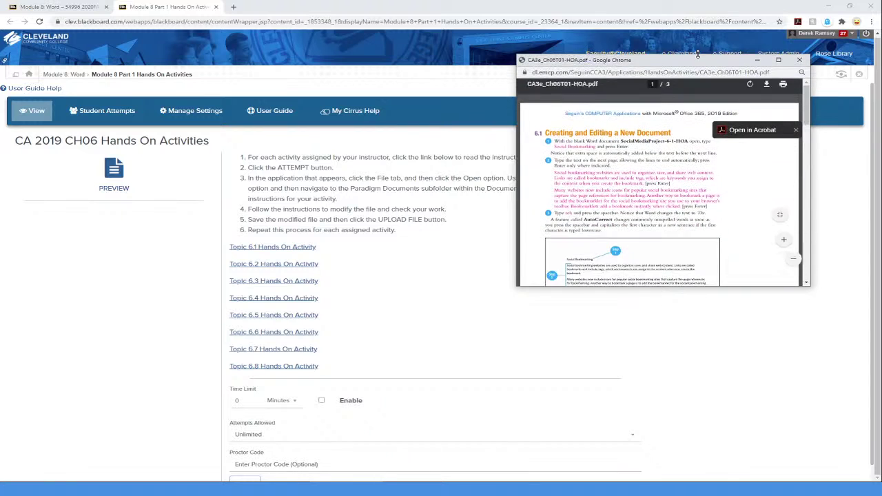
{"action": "left_click", "coordinate": [122, 274]}
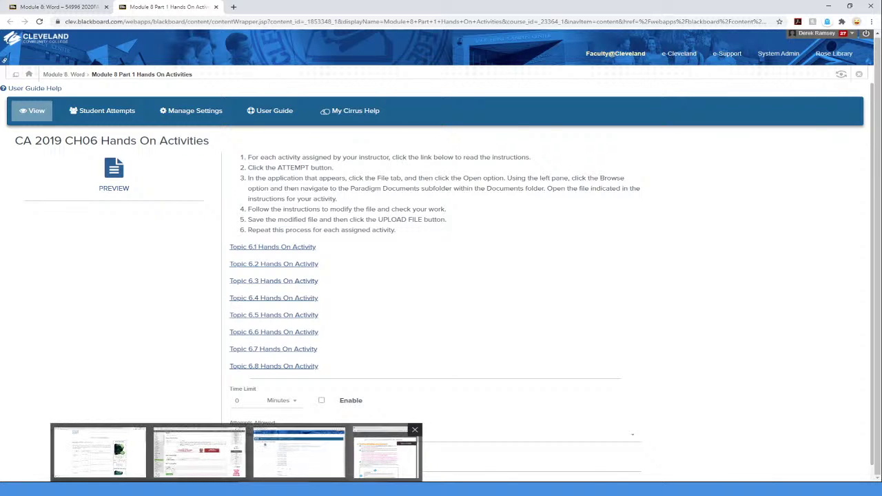
{"action": "left_click", "coordinate": [119, 452]}
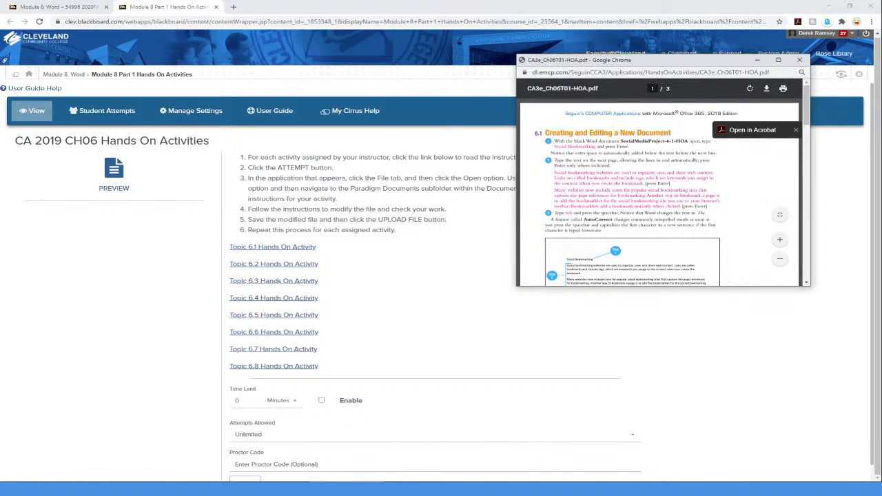
- Arrange the course page and the Topic 6.1 instructions side by side, enlarging both windows to nearly the full screen height
{"action": "left_click", "coordinate": [849, 7]}
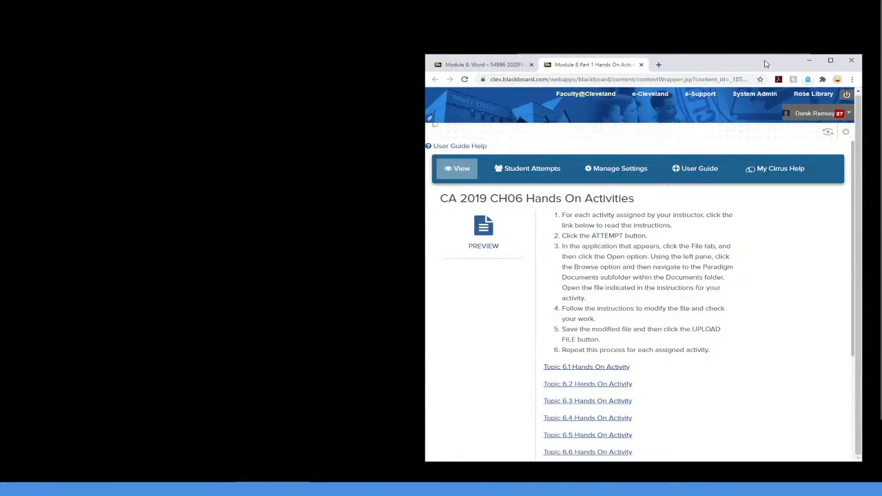
{"action": "left_click_drag", "start_coordinate": [765, 56], "coordinate": [346, 9]}
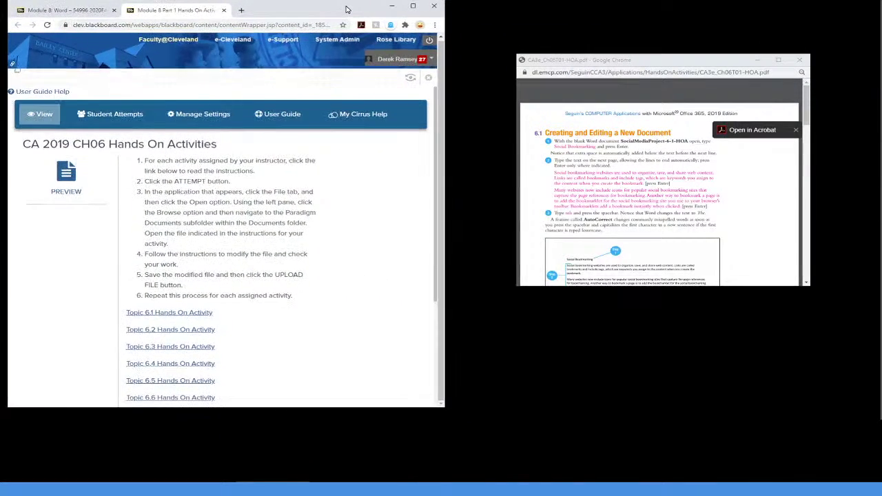
{"action": "left_click_drag", "start_coordinate": [443, 406], "coordinate": [573, 482]}
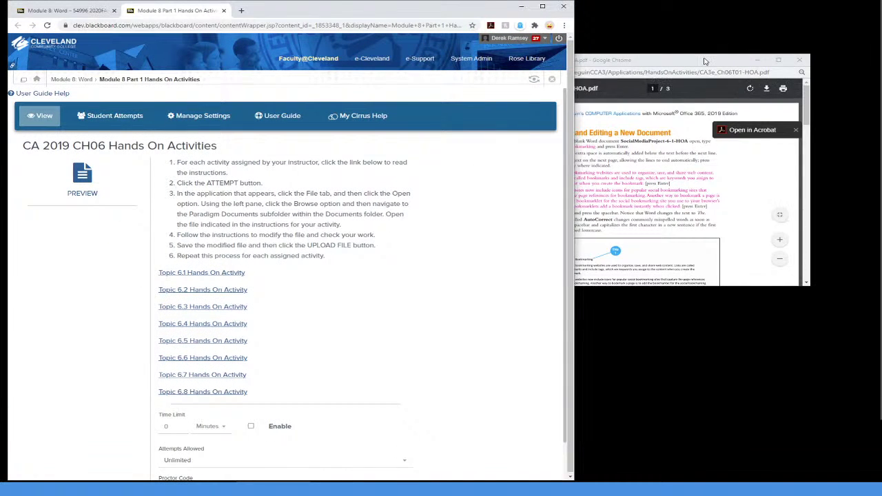
{"action": "left_click_drag", "start_coordinate": [705, 60], "coordinate": [767, 26]}
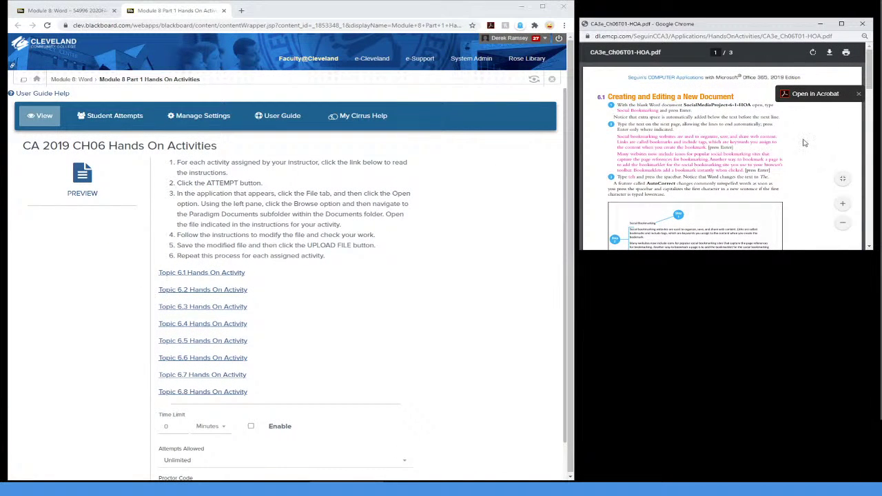
{"action": "left_click_drag", "start_coordinate": [767, 250], "coordinate": [760, 414]}
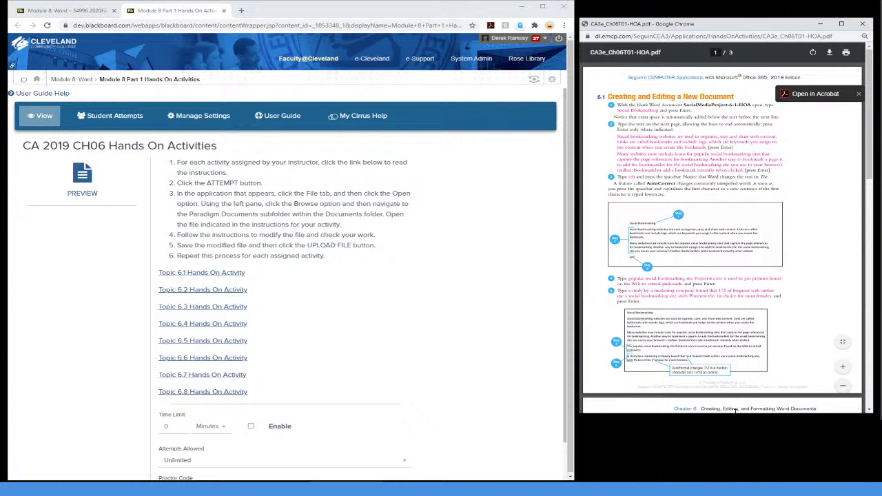
{"action": "left_click_drag", "start_coordinate": [733, 415], "coordinate": [733, 473]}
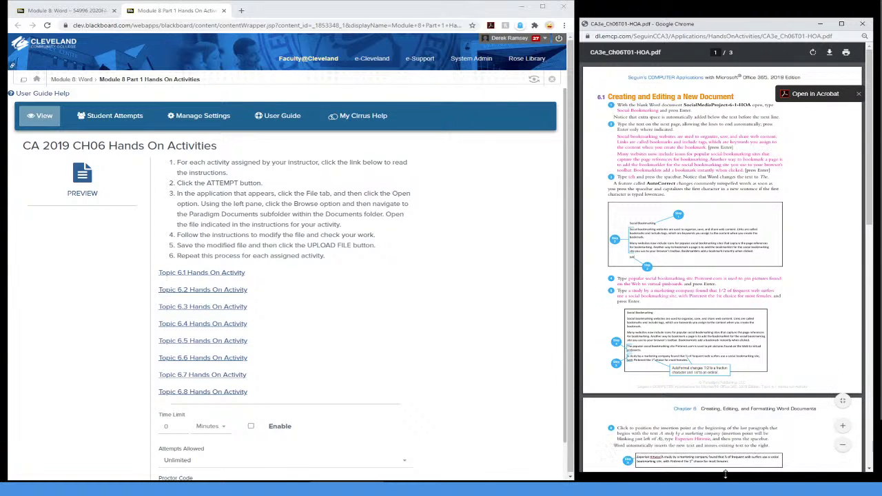
- Zoom in on the Topic 6.1 instructions and align the page so the full width of the steps is readable
{"action": "left_click", "coordinate": [844, 428]}
{"action": "left_click", "coordinate": [844, 428]}
{"action": "left_click", "coordinate": [845, 430]}
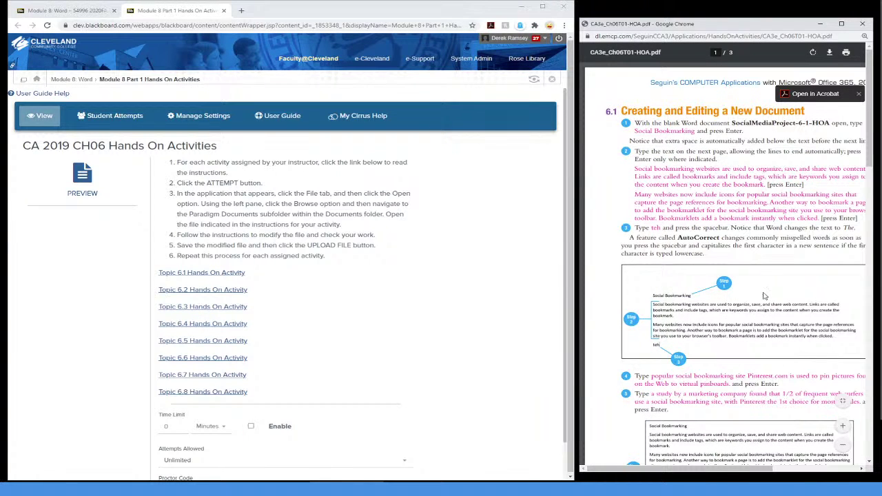
{"action": "scroll", "coordinate": [764, 247], "scroll_direction": "right", "scroll_amount": 1}
{"action": "scroll", "coordinate": [773, 245], "scroll_direction": "left", "scroll_amount": 1}
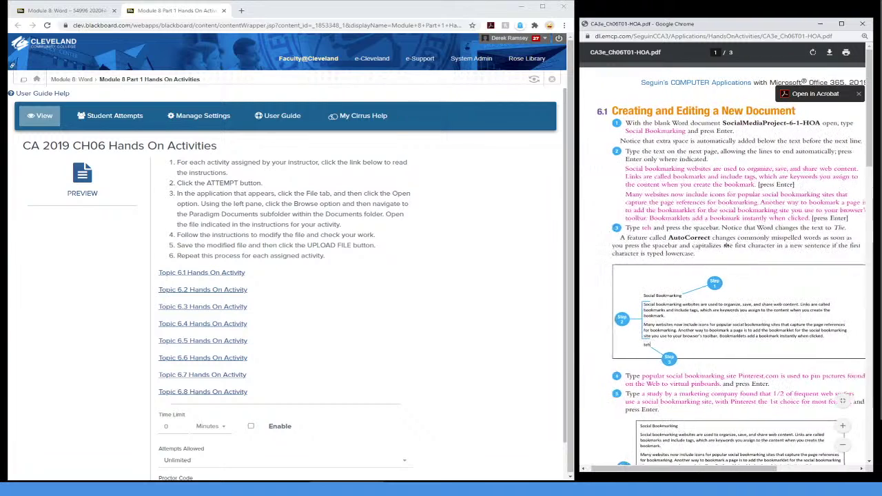
{"action": "scroll", "coordinate": [772, 244], "scroll_direction": "right", "scroll_amount": 1}
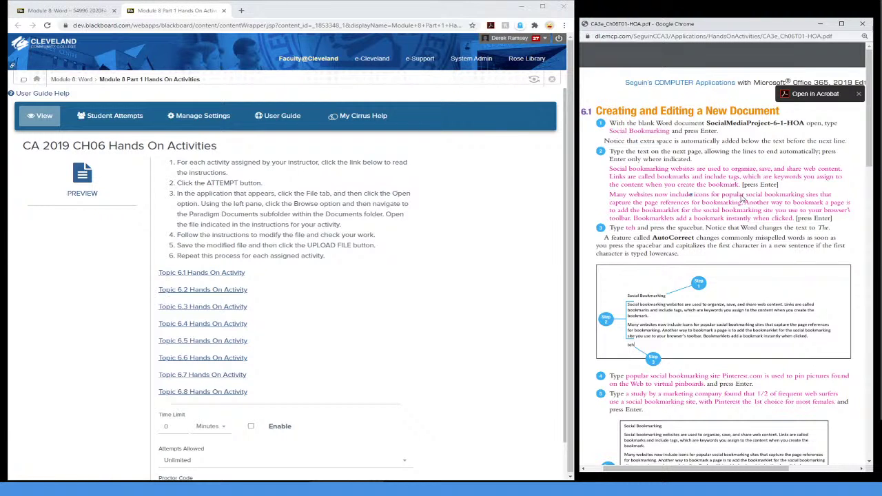
- Launch the preview of CA 2019 CH06 Hands On Activities and begin the file upload activity
{"action": "left_click", "coordinate": [251, 180]}
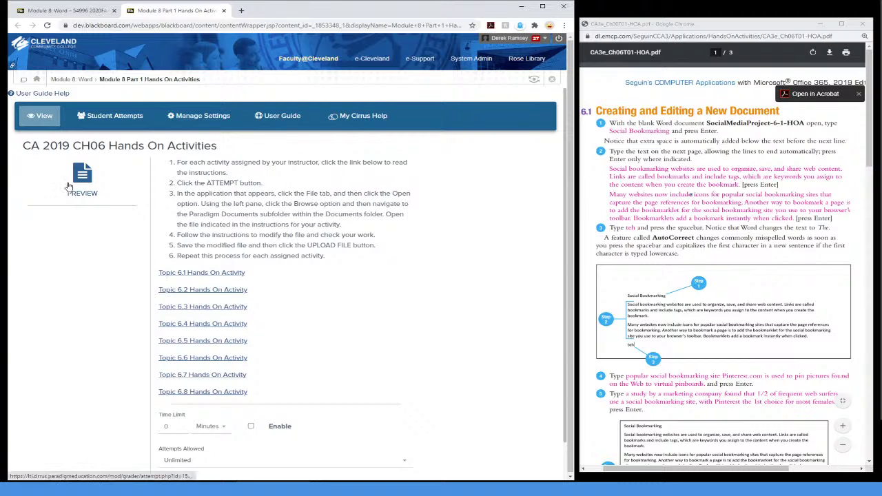
{"action": "left_click", "coordinate": [68, 186]}
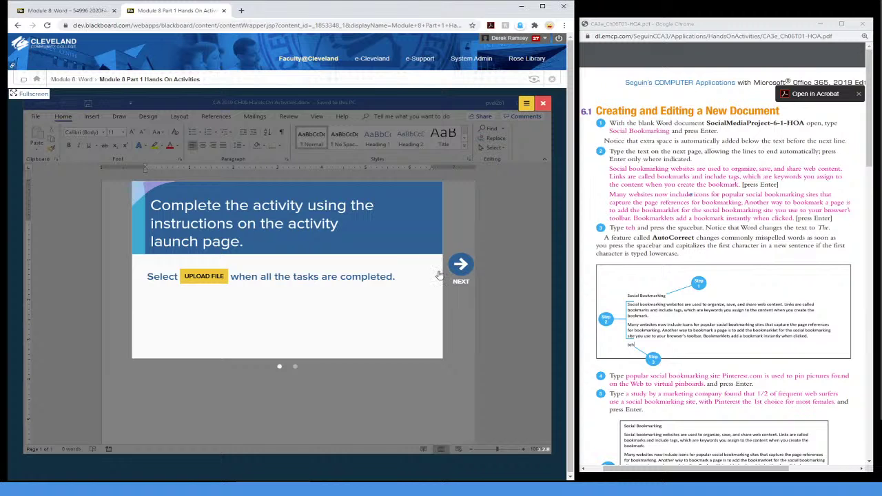
{"action": "left_click", "coordinate": [461, 268]}
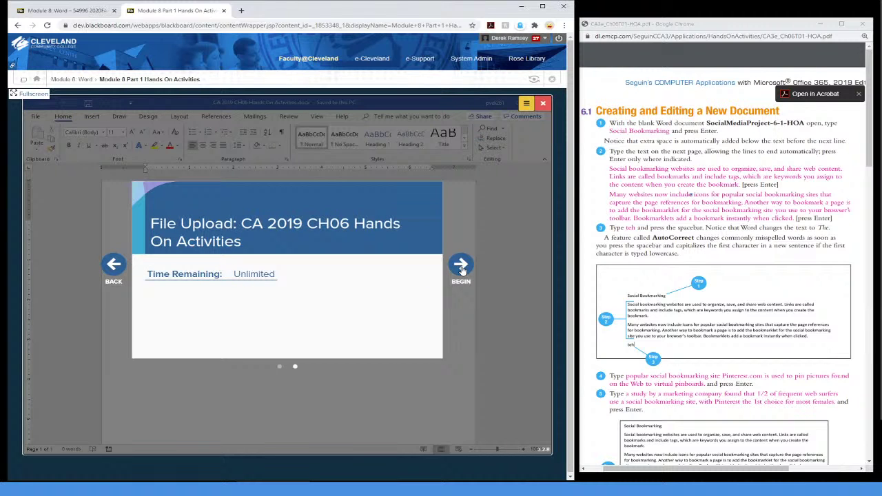
{"action": "left_click", "coordinate": [462, 268]}
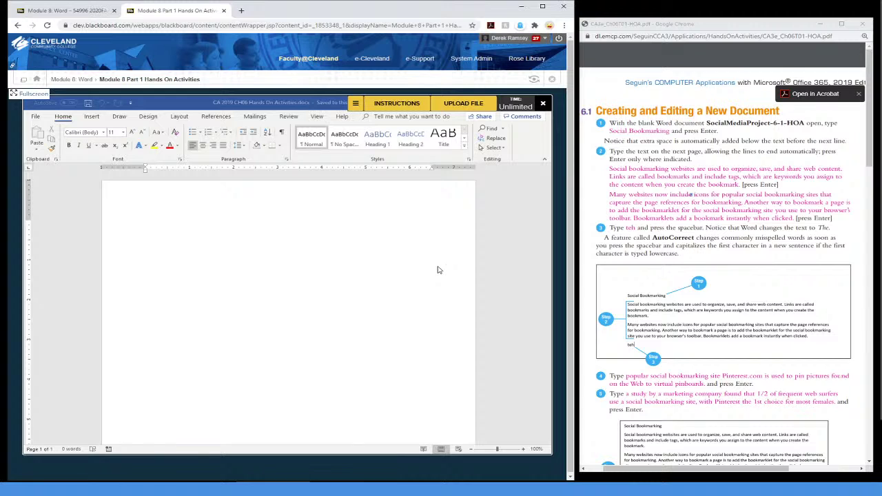
- Review the activity's built-in instructions and its Voice Narrator and On-screen Keyboard options, closing each to return to the blank document
{"action": "left_click", "coordinate": [398, 105]}
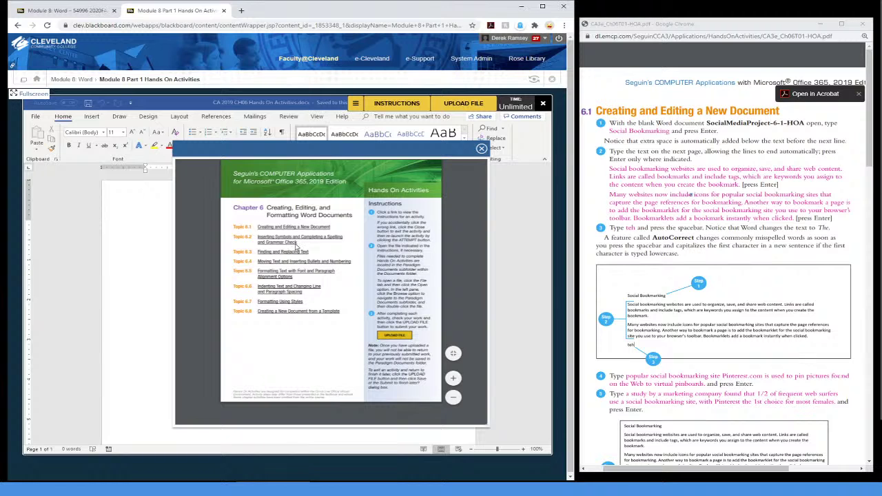
{"action": "left_click", "coordinate": [733, 196]}
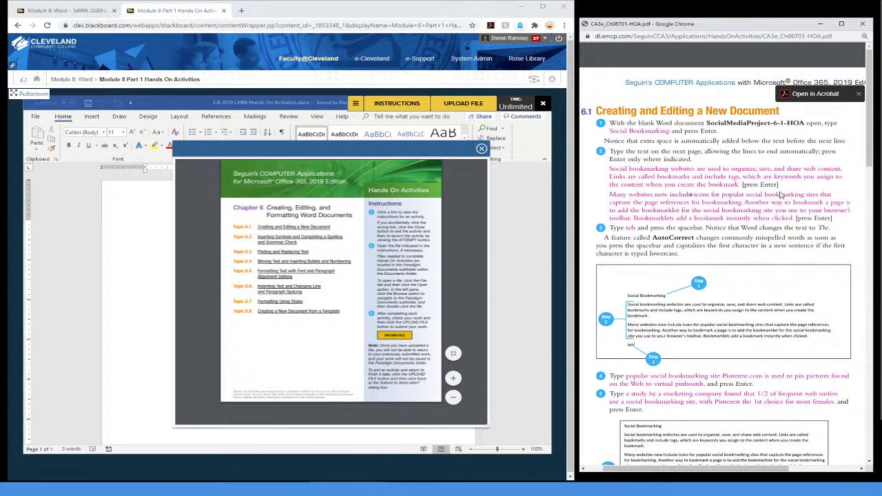
{"action": "left_click", "coordinate": [481, 151]}
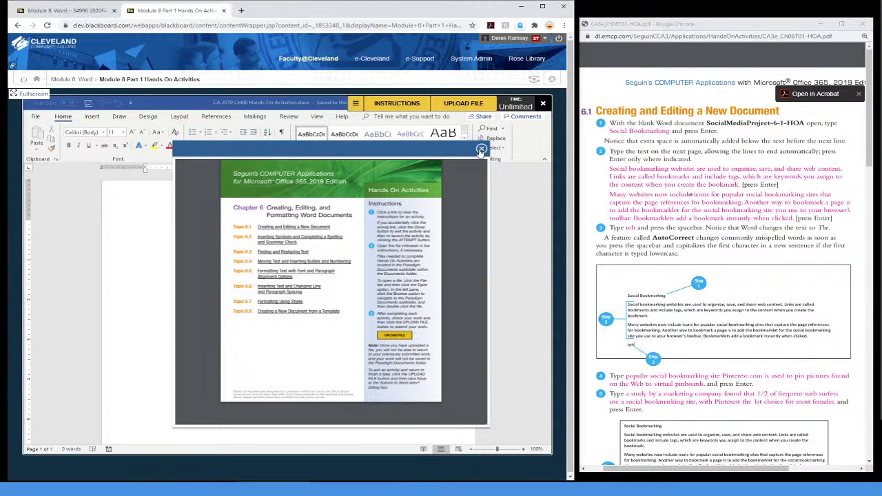
{"action": "left_click", "coordinate": [480, 151]}
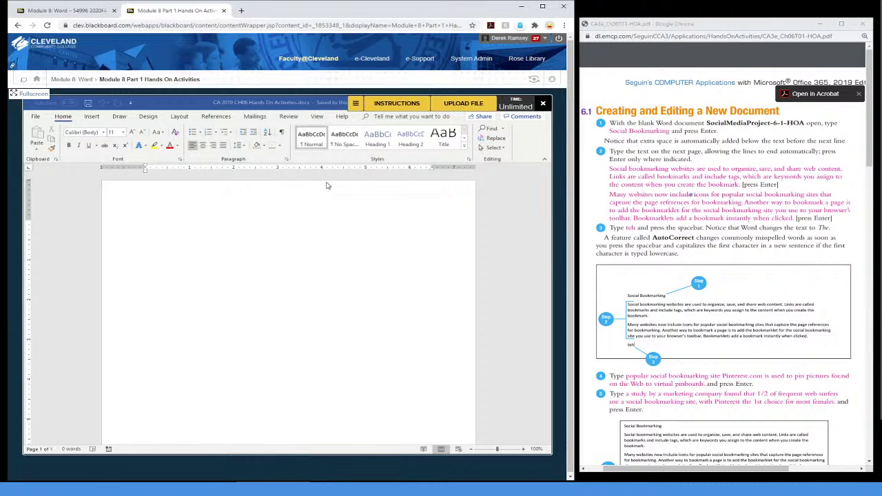
{"action": "left_click", "coordinate": [359, 106]}
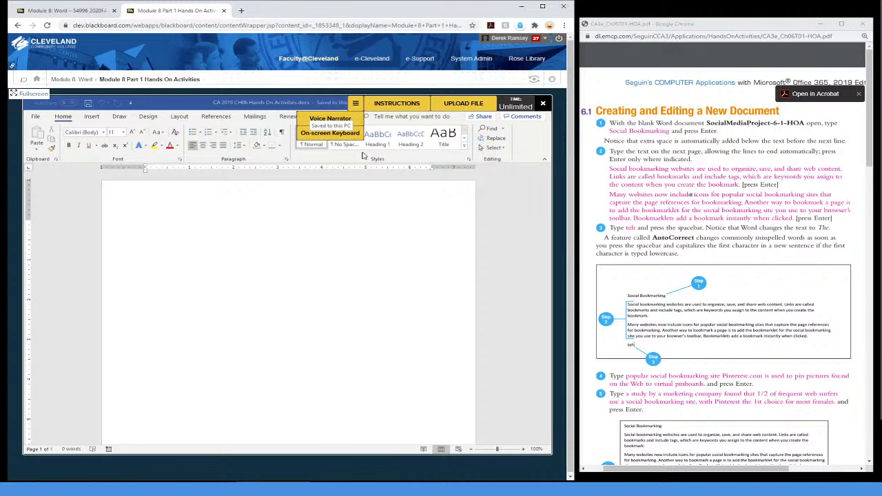
{"action": "left_click", "coordinate": [357, 105]}
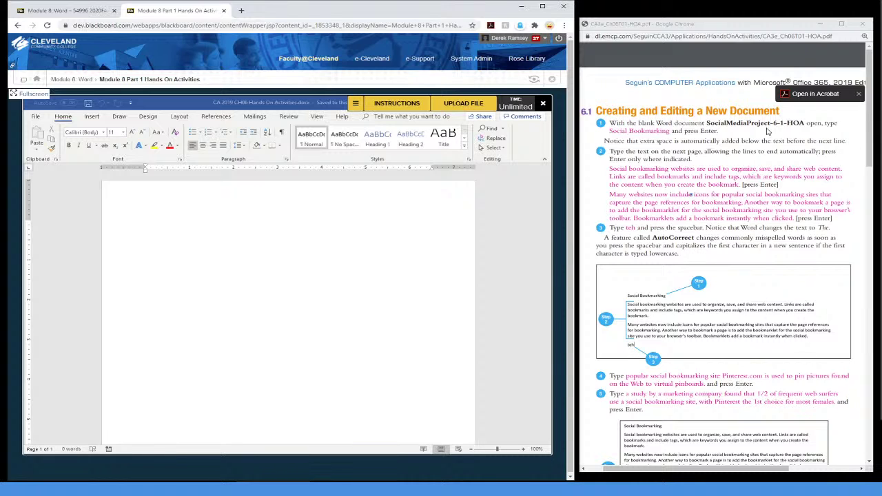
- Enter the heading "Social Bookmarking" on the first line of the blank document
{"action": "left_click", "coordinate": [224, 239]}
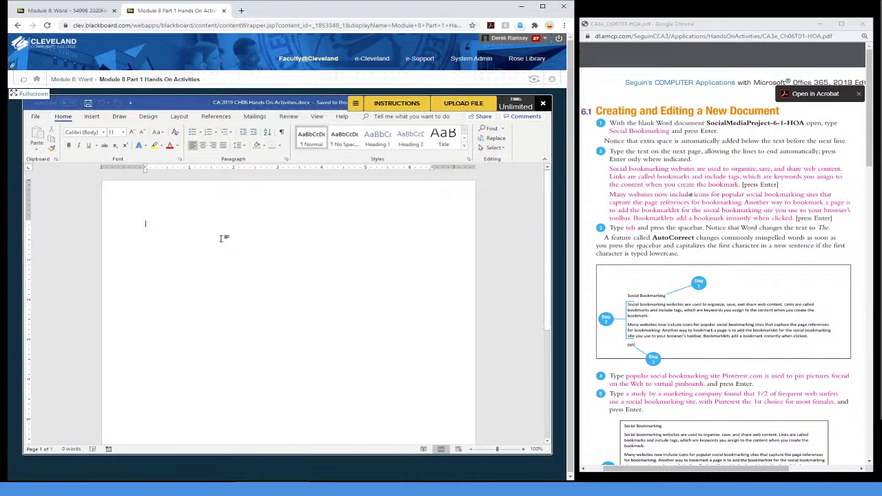
{"action": "type", "text": "Socia"}
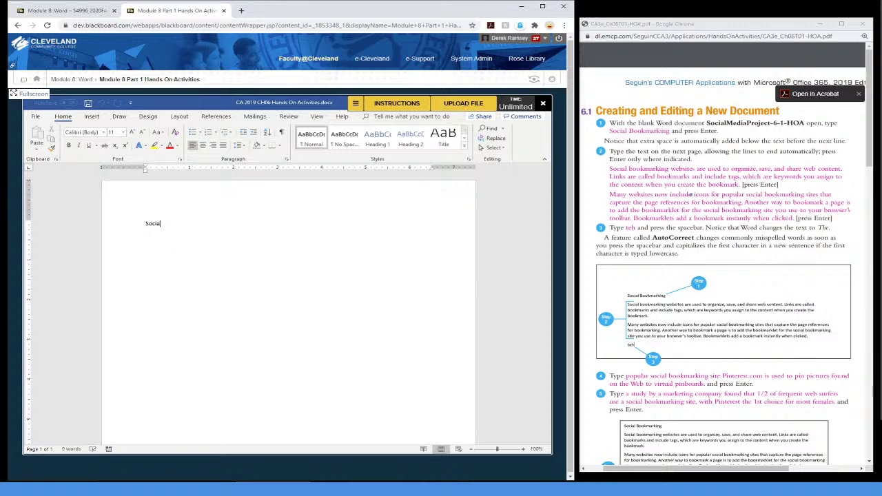
{"action": "type", "text": "l Bookmarking"}
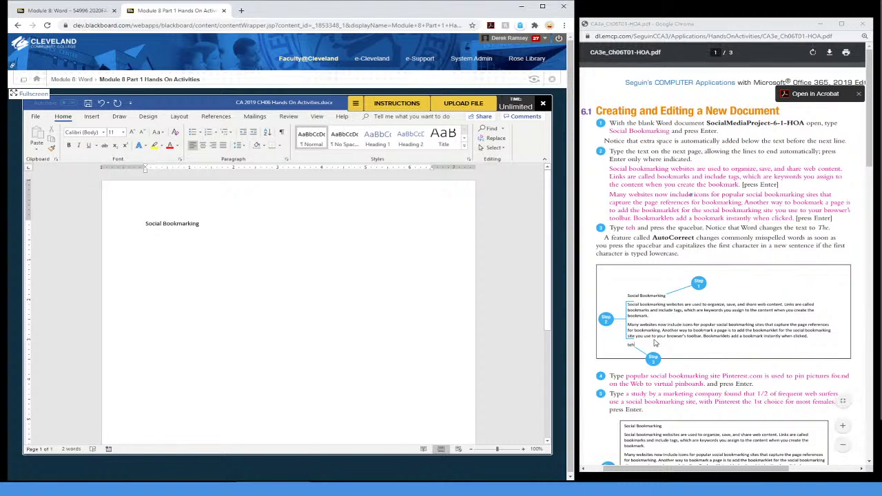
- Below the heading, enter the first Step 2 paragraph, from "Social bookmarking websites are used to organize" through "when you create the bookmark.", and start a new paragraph
{"action": "left_click", "coordinate": [358, 272]}
{"action": "type", "text": "Social bno"}
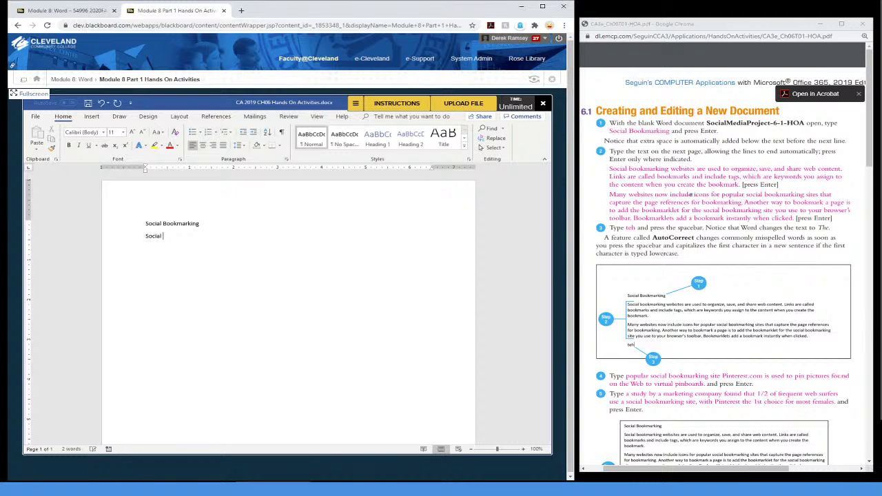
{"action": "key", "text": "BackSpace"}
{"action": "key", "text": "BackSpace"}
{"action": "type", "text": "ookmarking websites are used to organize"}
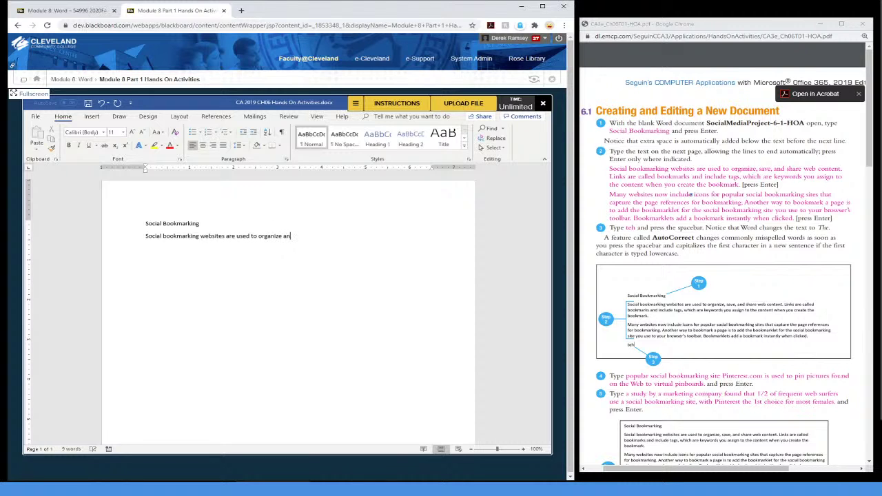
{"action": "type", "text": ", save, and share web content."}
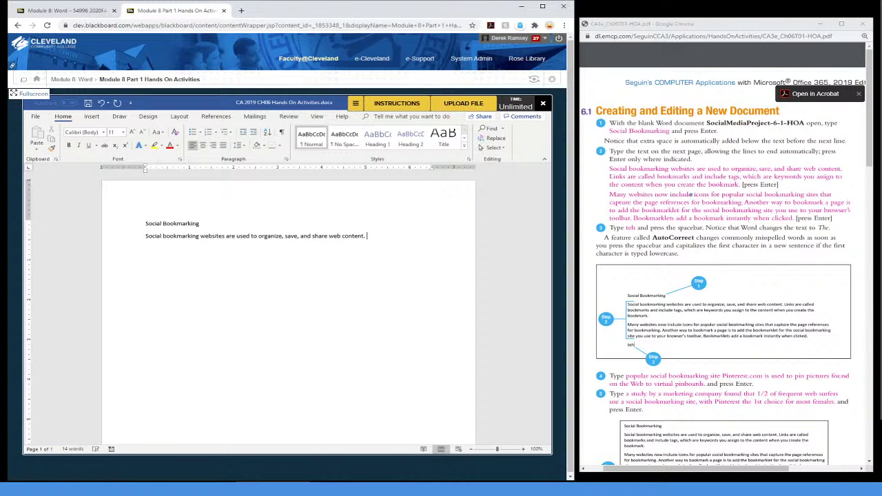
{"action": "type", "text": " Links are called book"}
{"action": "type", "text": "marks and in"}
{"action": "type", "text": "clude tag"}
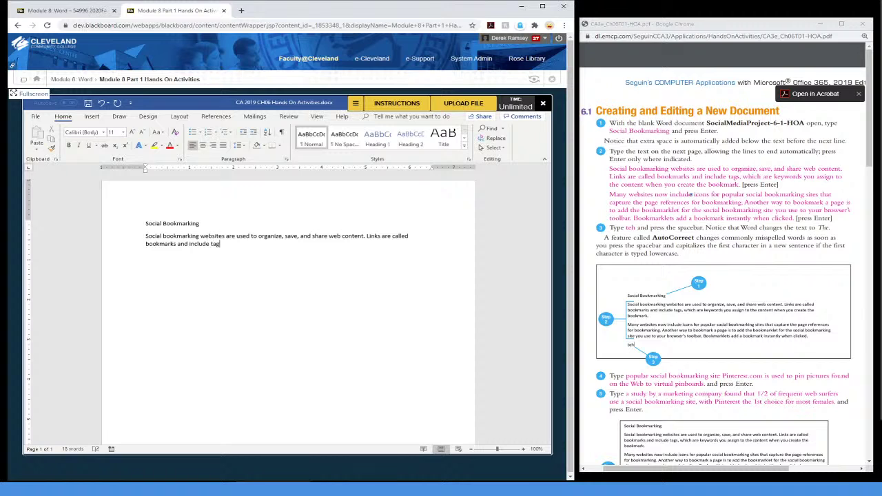
{"action": "type", "text": "s, which are keywords you assign to the content w"}
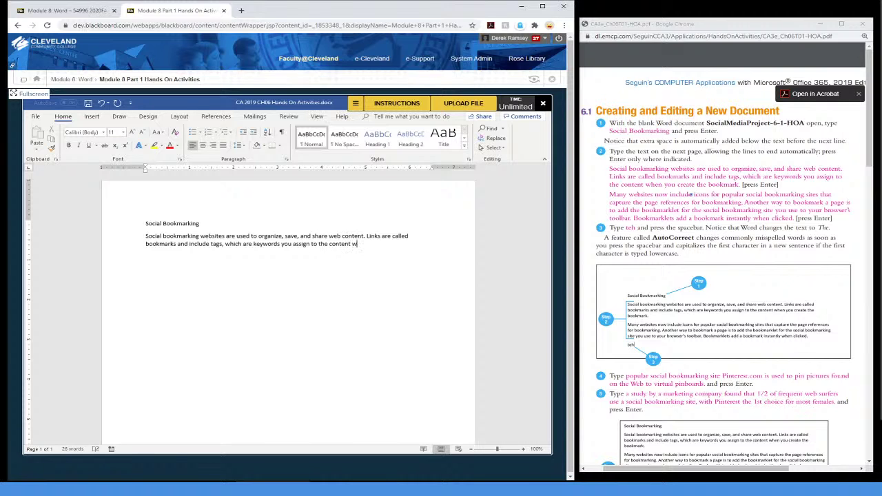
{"action": "type", "text": "hen you create the bookmark. "}
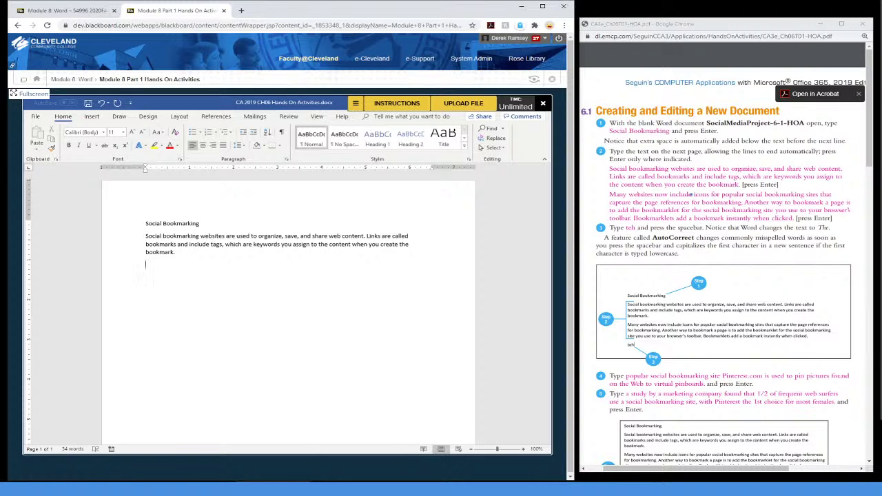
- Enter the second Step 2 paragraph from "Many websites now include icons" through "to add the bookmarklet for the social bookmarking site you"
{"action": "type", "text": "Many websites now include icons for pop"}
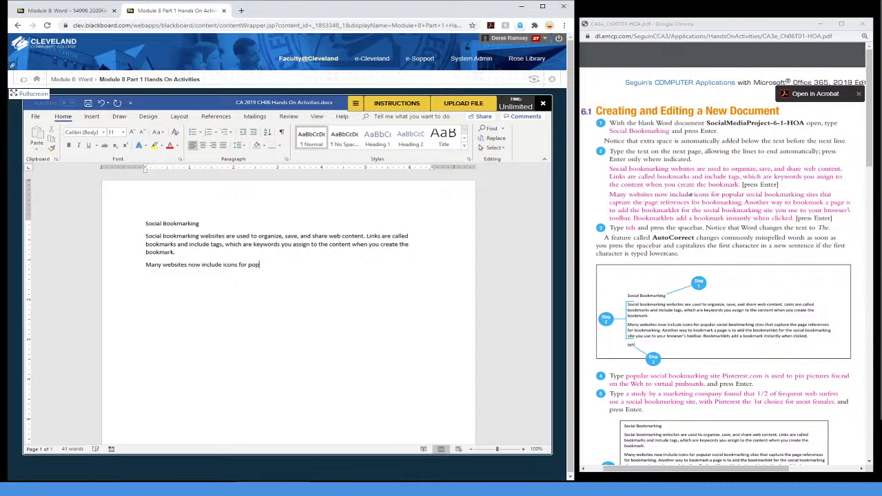
{"action": "type", "text": "ular social bookmarking site  that capture t"}
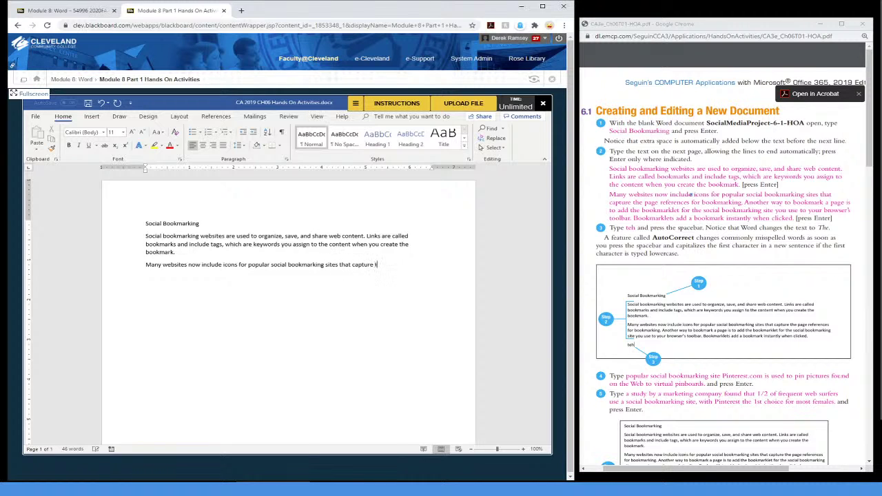
{"action": "type", "text": "he page reference for bookmarking. Anothe"}
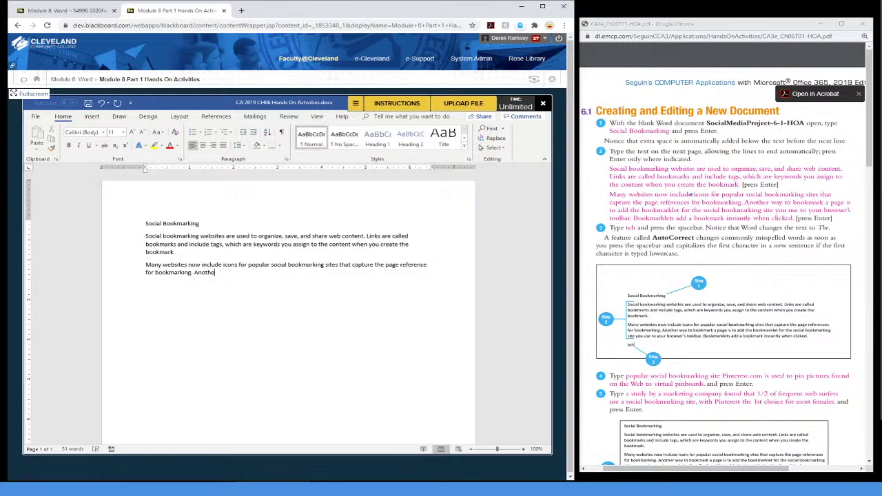
{"action": "type", "text": "r way to bookmark a page is to add the bookm"}
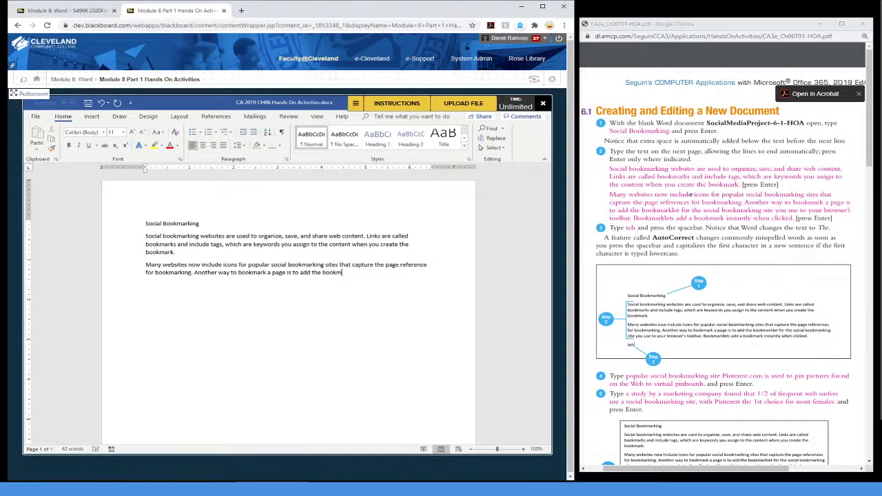
{"action": "type", "text": "arklet for the social bookmarking site you "}
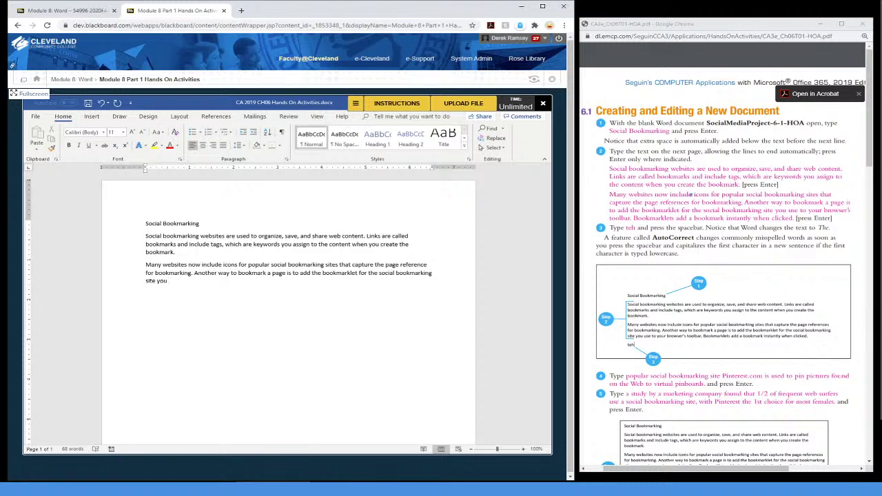
- Finish the paragraph with "use to your browser's toolbar. Bookmarklets add a bookmark instantly when clicked.", correcting typing errors along the way
{"action": "type", "text": "use to your browser's toolbard. Boo"}
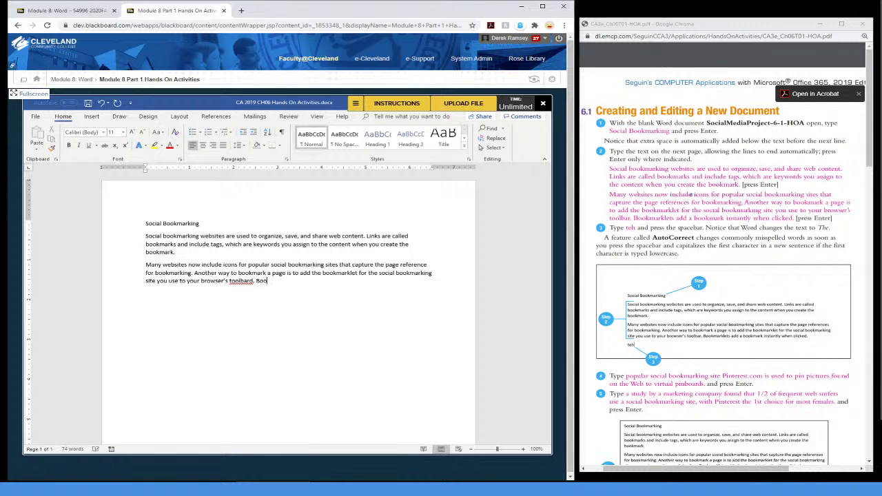
{"action": "type", "text": "k"}
{"action": "key", "text": "BackSpace"}
{"action": "key", "text": "BackSpace"}
{"action": "key", "text": "BackSpace"}
{"action": "key", "text": "BackSpace"}
{"action": "key", "text": "BackSpace"}
{"action": "key", "text": "BackSpace"}
{"action": "key", "text": "BackSpace"}
{"action": "key", "text": "BackSpace"}
{"action": "type", "text": "ar. Bookmarklets adda boo"}
{"action": "key", "text": "BackSpace"}
{"action": "key", "text": "BackSpace"}
{"action": "key", "text": "BackSpace"}
{"action": "key", "text": "BackSpace"}
{"action": "key", "text": "BackSpace"}
{"action": "key", "text": "BackSpace"}
{"action": "key", "text": "BackSpace"}
{"action": "key", "text": "BackSpace"}
{"action": "type", "text": "dd a bookmark instan"}
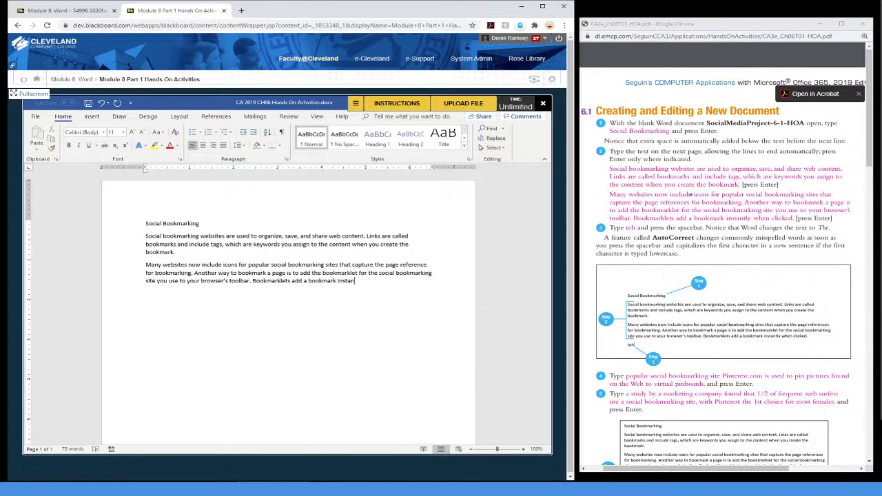
{"action": "type", "text": "tly when clicked"}
- Below it, enter "teh" and a space, continuing the paragraph with "popular social bookmarking site Pinterest.com" through "on the Web to virtual pinboard."
{"action": "type", "text": "teh"}
{"action": "scroll", "coordinate": [665, 333], "scroll_direction": "down", "scroll_amount": 3}
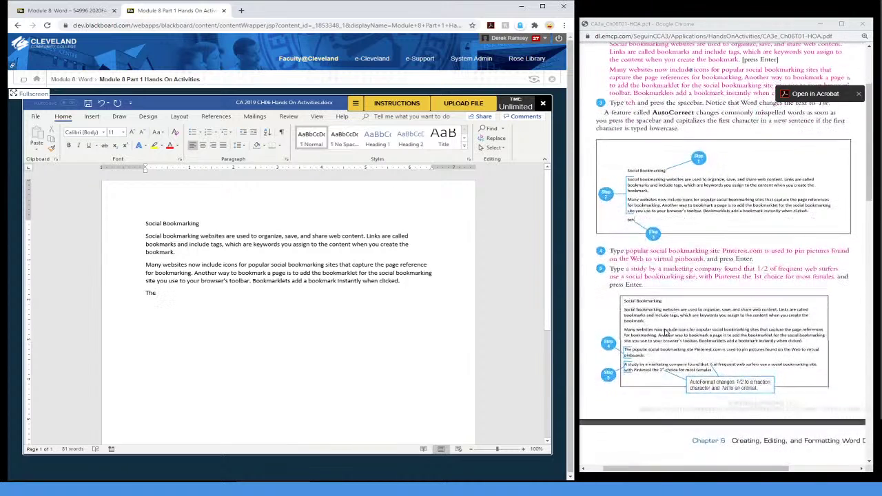
{"action": "scroll", "coordinate": [665, 333], "scroll_direction": "down", "scroll_amount": 3}
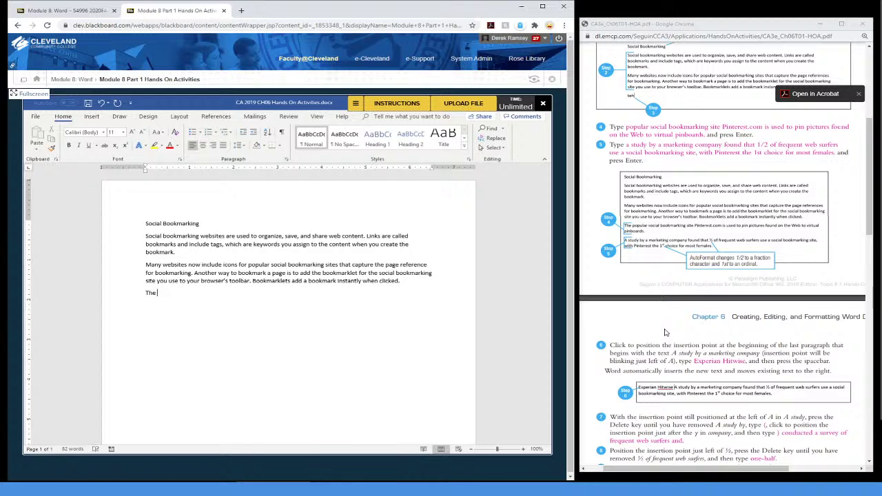
{"action": "type", "text": "populasr social bookmarking site Pintere"}
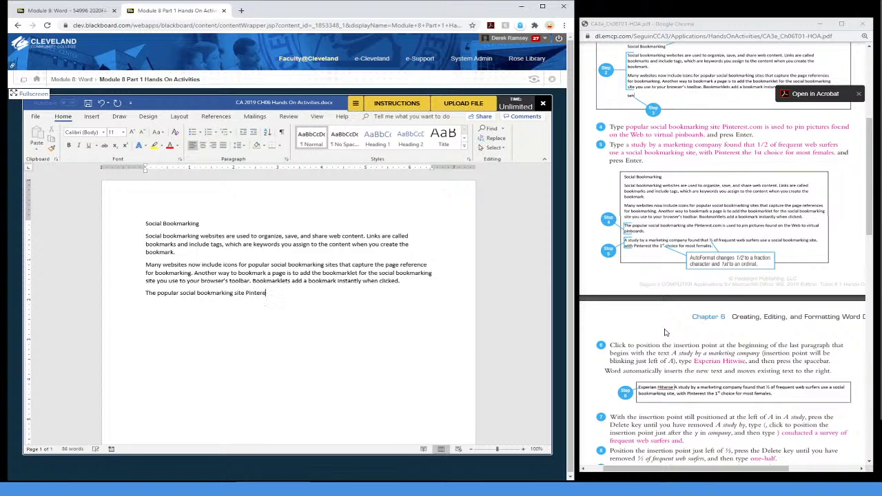
{"action": "type", "text": "st.com is used to pin picrture found on the Web"}
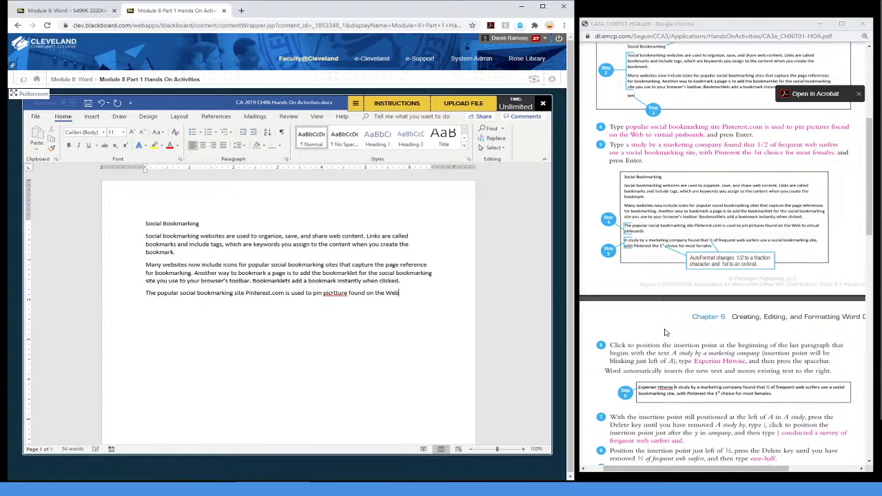
{"action": "type", "text": " to virtual pinboard."}
{"action": "key", "text": "Return"}
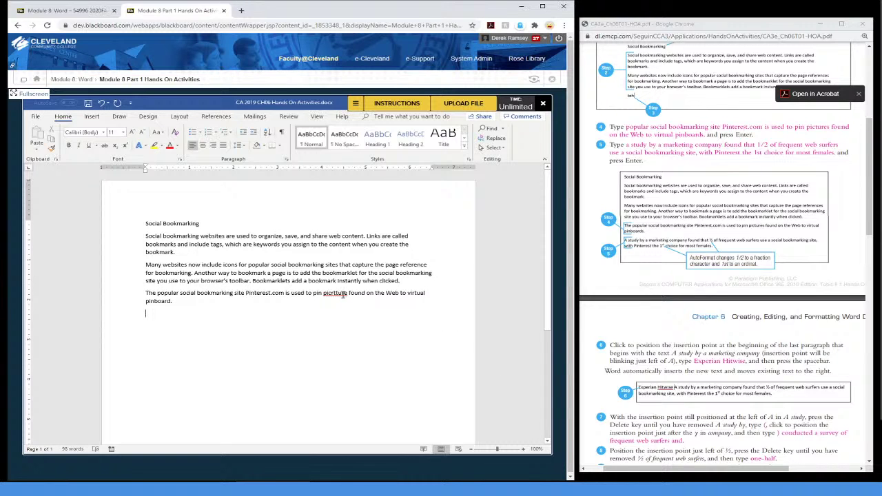
- Replace the misspelled word after "is used to pin" in the Pinterest.com paragraph with "pictures"
{"action": "left_click_drag", "start_coordinate": [324, 295], "coordinate": [350, 294]}
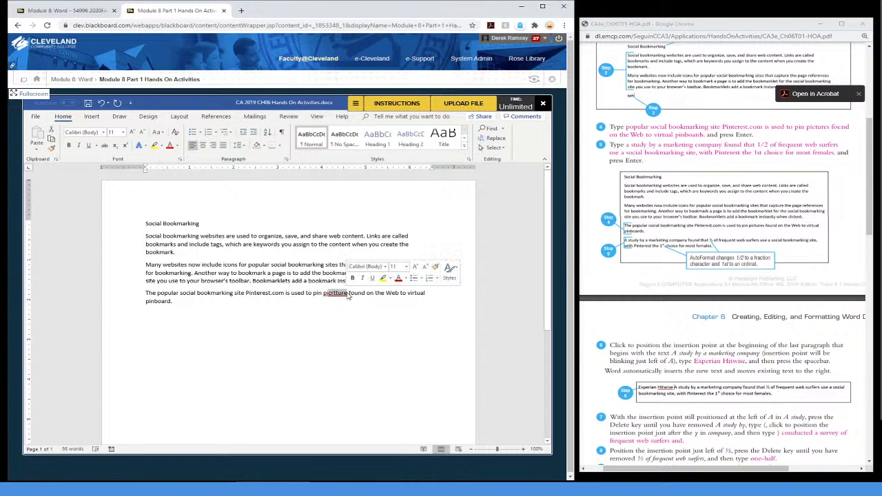
{"action": "type", "text": "picture"}
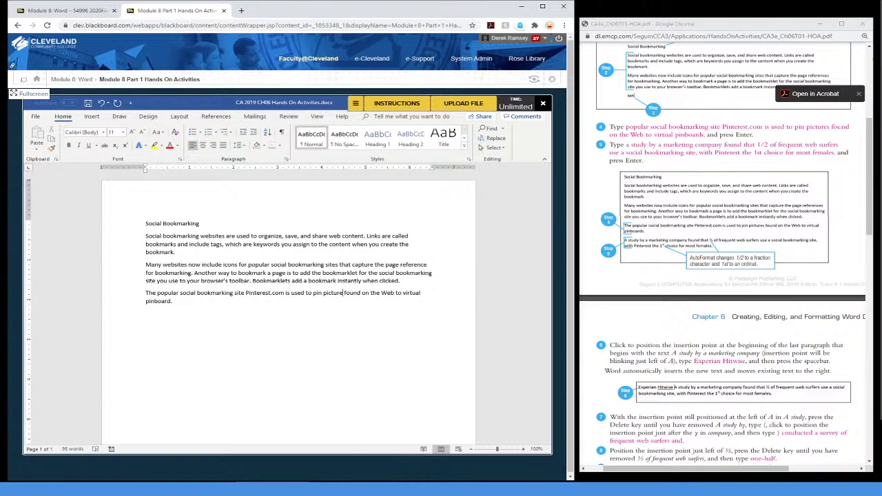
{"action": "type", "text": "s"}
- Begin the Step 5 paragraph below the Pinterest.com paragraph with "A study by a marketing company found"
{"action": "key", "text": "Return"}
{"action": "type", "text": "A stud"}
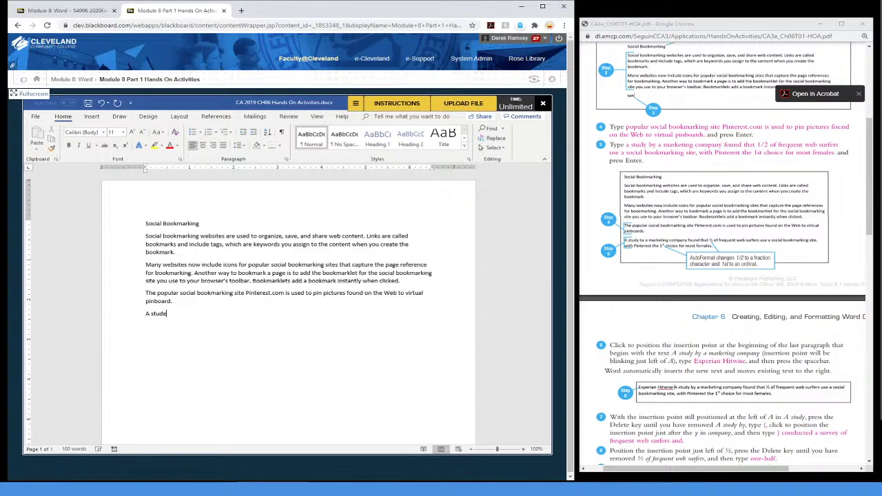
{"action": "type", "text": "y by a marketing company found"}
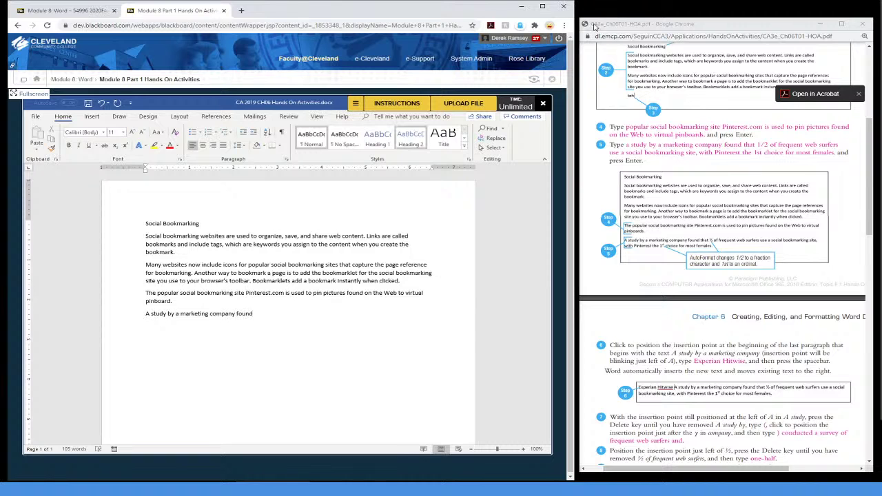
- Maximize the activity's browser window, and briefly switch the page to full screen and back
{"action": "left_click", "coordinate": [543, 6]}
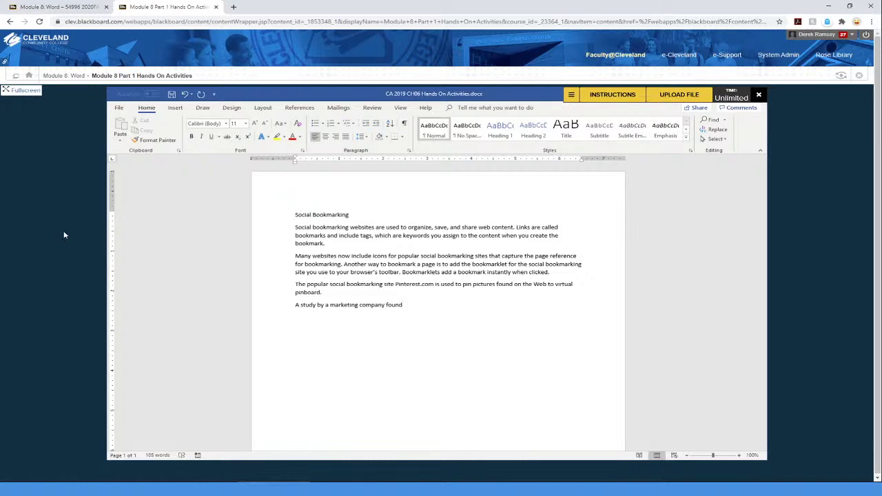
{"action": "left_click", "coordinate": [10, 92]}
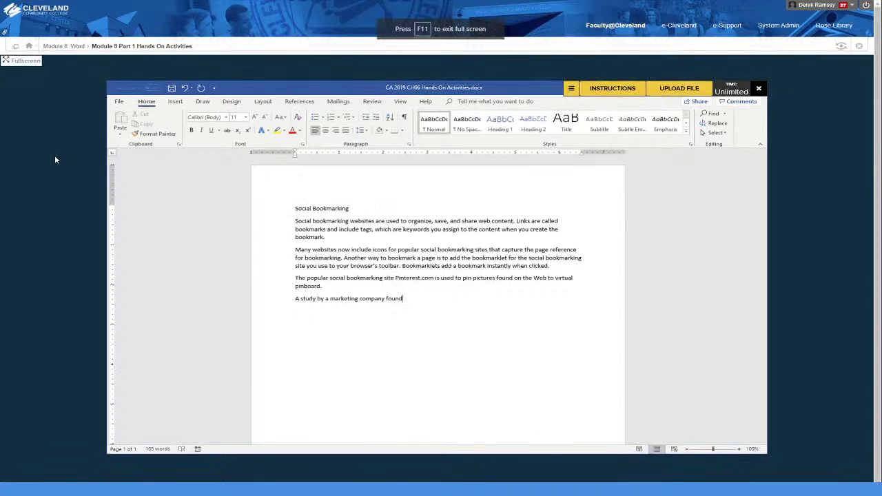
{"action": "key", "text": "F11"}
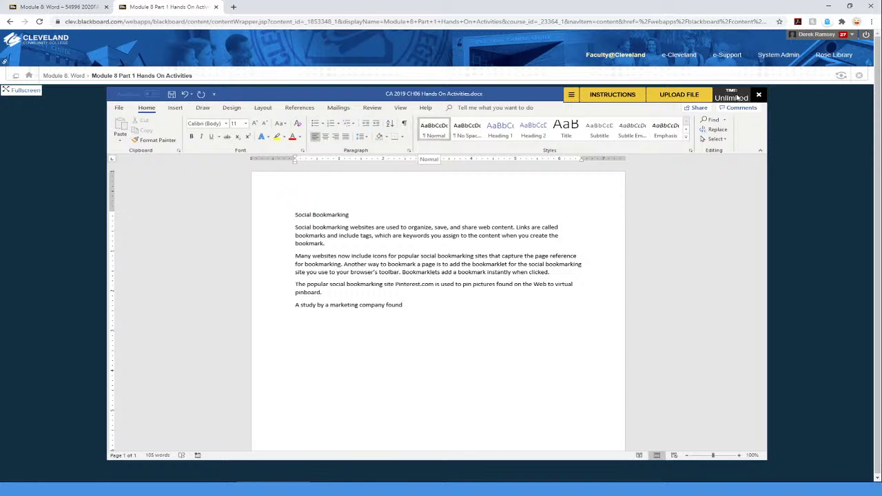
{"action": "left_click", "coordinate": [759, 95]}
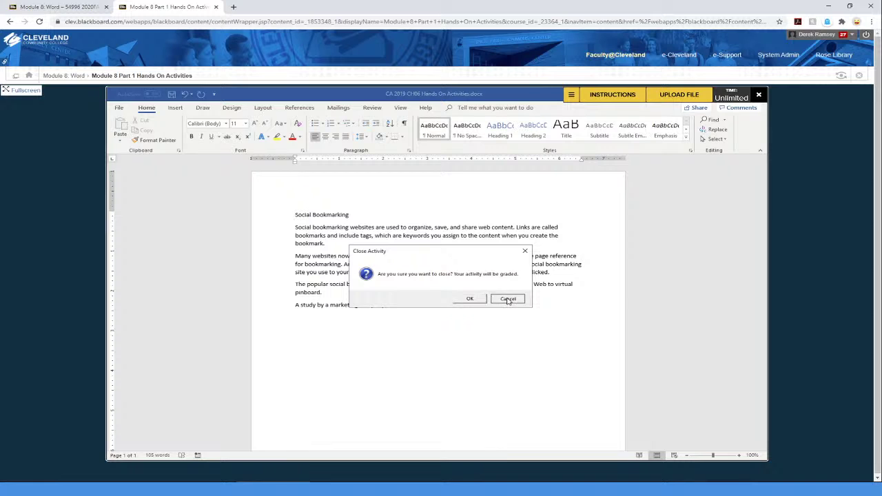
{"action": "left_click", "coordinate": [508, 299]}
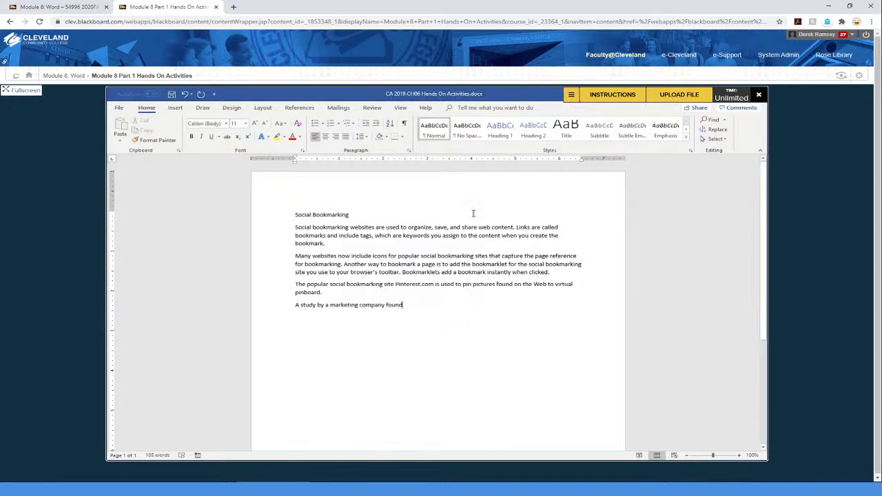
{"action": "right_click", "coordinate": [17, 92]}
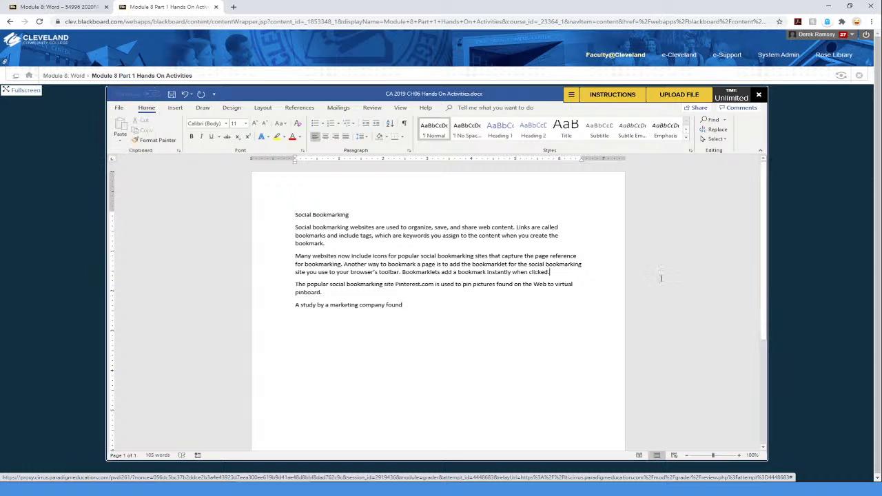
{"action": "left_click", "coordinate": [698, 279]}
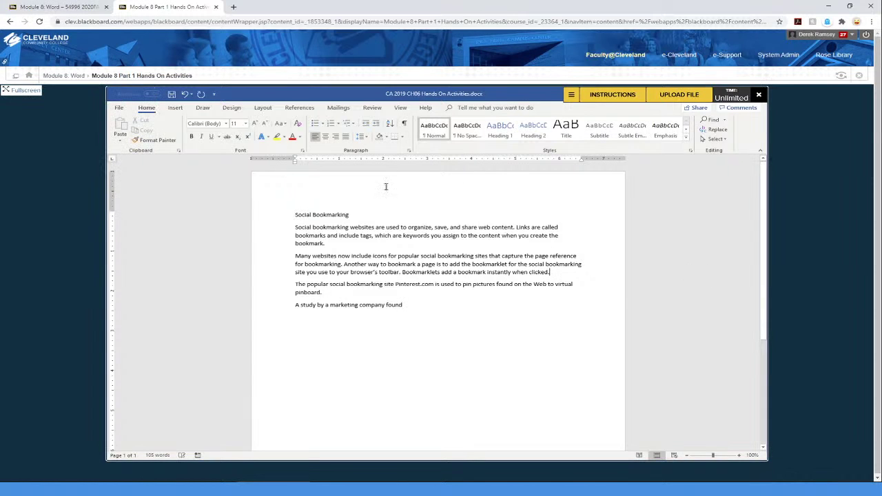
- Enlarge the document view to 196% and shift it sideways so the paragraphs are fully visible
{"action": "left_click", "coordinate": [720, 456]}
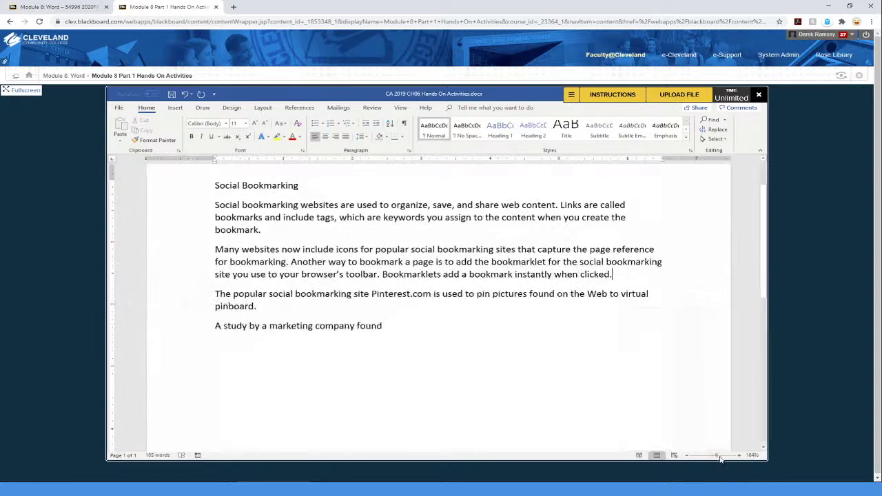
{"action": "left_click_drag", "start_coordinate": [720, 460], "coordinate": [720, 459]}
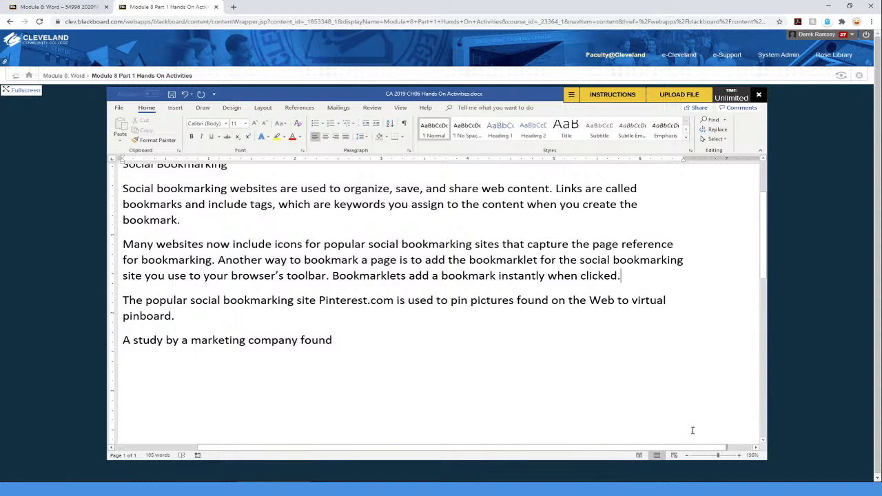
{"action": "left_click_drag", "start_coordinate": [679, 449], "coordinate": [652, 450]}
- Look over the enlarged document from the heading down to the unfinished last paragraph
{"action": "scroll", "coordinate": [593, 362], "scroll_direction": "up", "scroll_amount": 2}
{"action": "scroll", "coordinate": [592, 362], "scroll_direction": "down", "scroll_amount": 3}
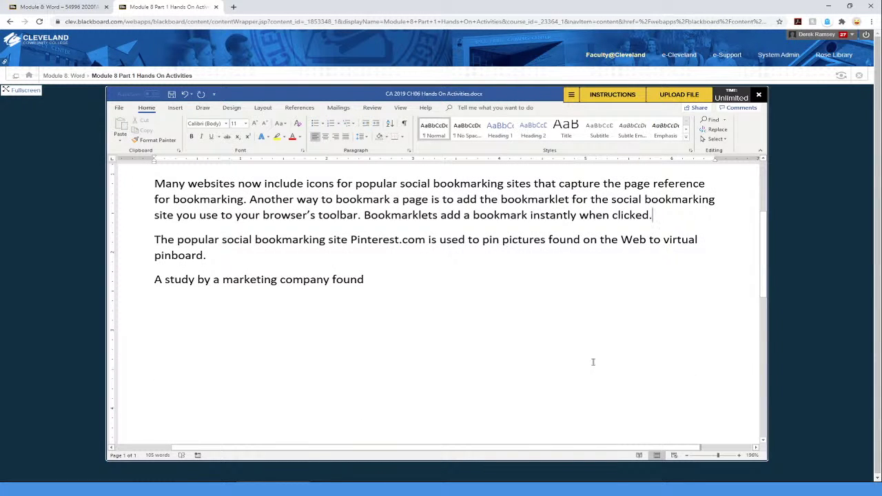
{"action": "scroll", "coordinate": [593, 362], "scroll_direction": "up", "scroll_amount": 2}
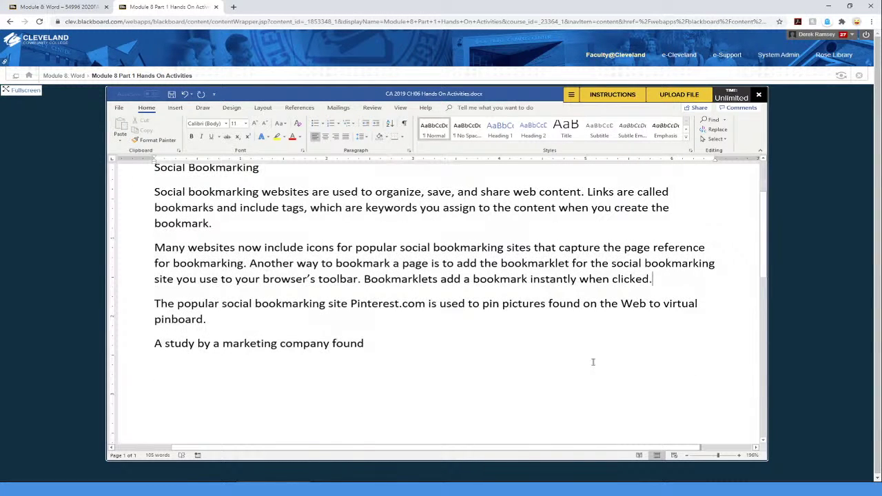
{"action": "scroll", "coordinate": [593, 362], "scroll_direction": "up", "scroll_amount": 3}
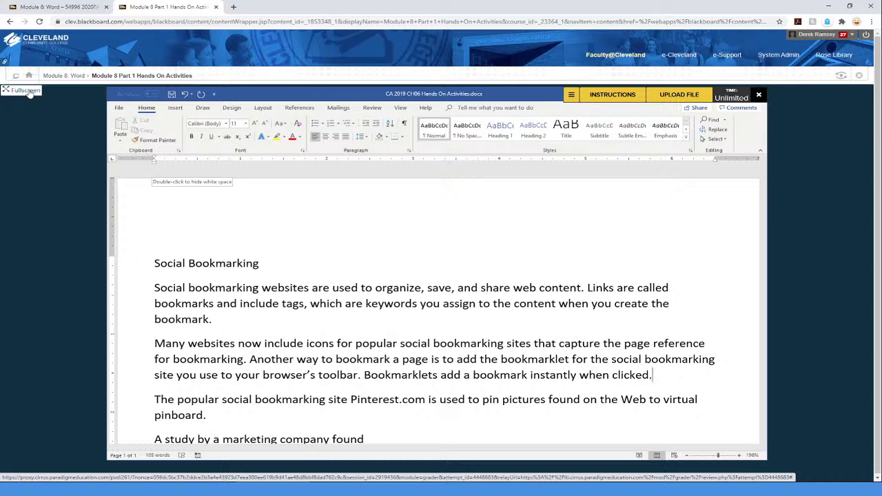
{"action": "scroll", "coordinate": [526, 255], "scroll_direction": "down", "scroll_amount": 3}
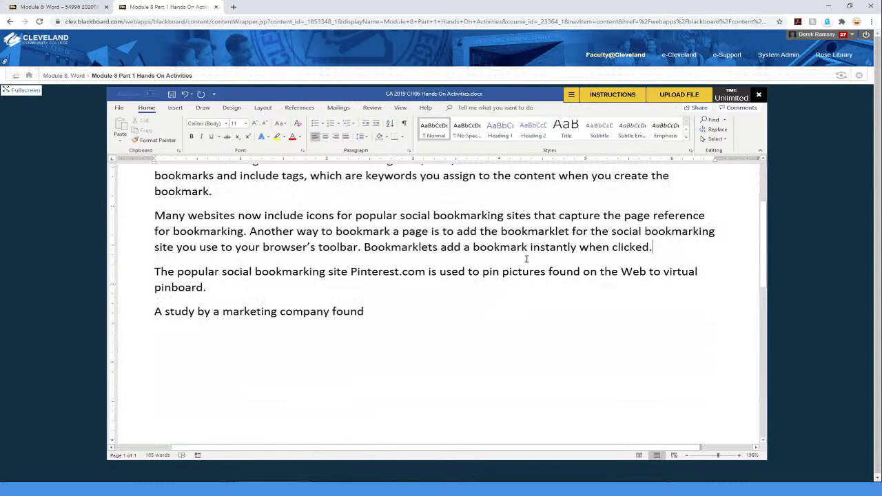
{"action": "scroll", "coordinate": [526, 260], "scroll_direction": "down", "scroll_amount": 5}
{"action": "scroll", "coordinate": [526, 259], "scroll_direction": "up", "scroll_amount": 5}
{"action": "scroll", "coordinate": [526, 260], "scroll_direction": "up", "scroll_amount": 3}
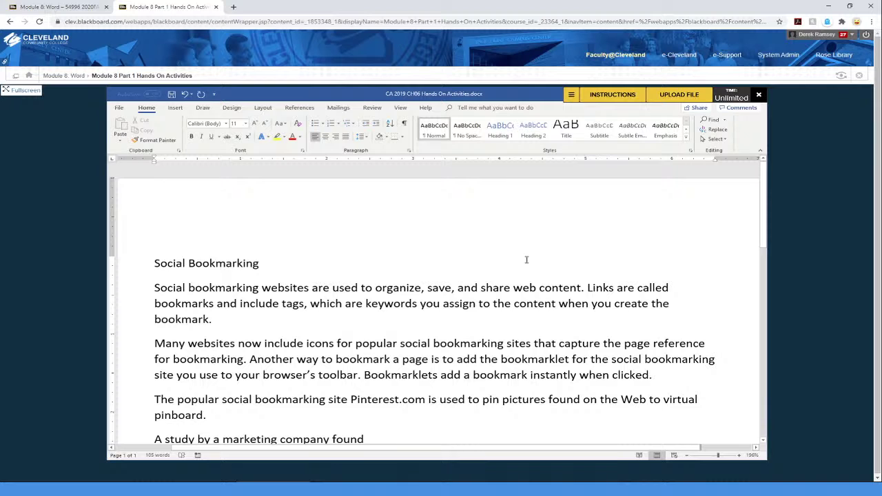
{"action": "scroll", "coordinate": [526, 260], "scroll_direction": "down", "scroll_amount": 2}
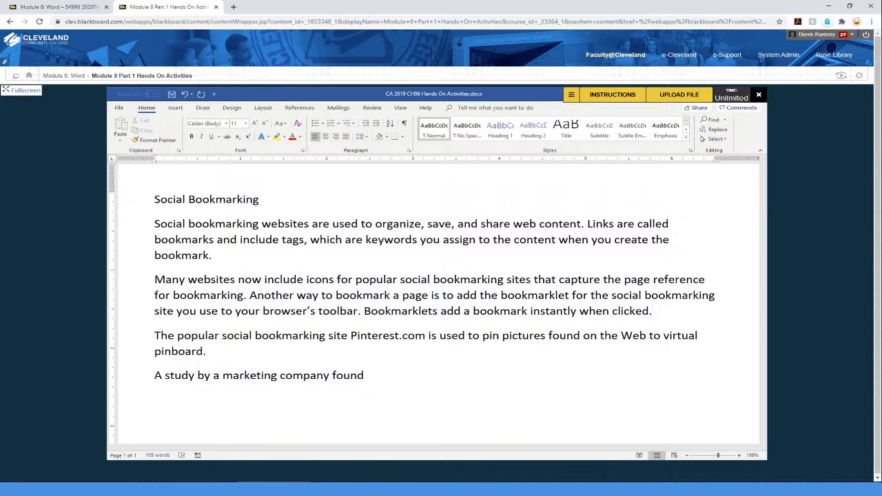
- Review the activity's built-in Chapter 6 instructions, close them, and show the Voice Narrator and On-screen Keyboard options
{"action": "right_click", "coordinate": [25, 96]}
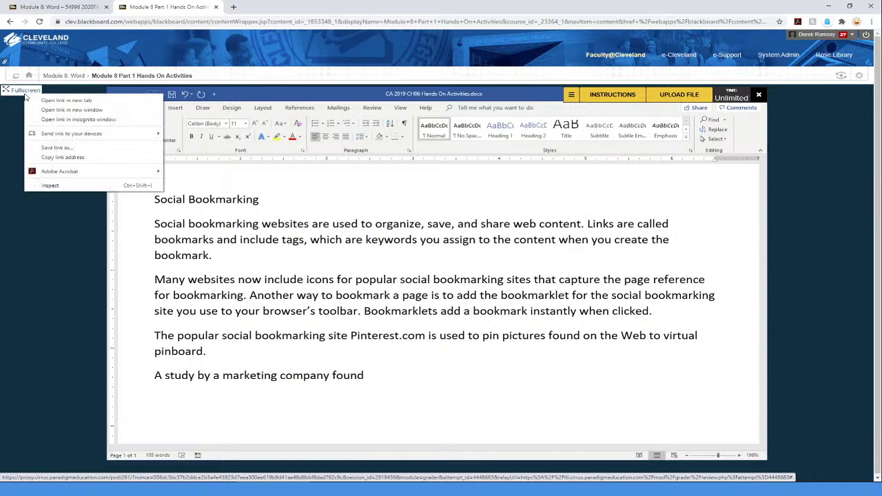
{"action": "left_click", "coordinate": [286, 78]}
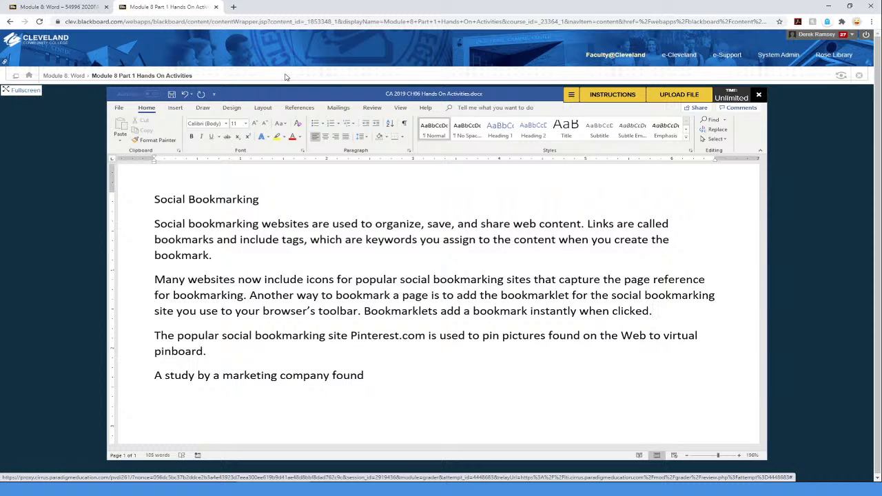
{"action": "left_click", "coordinate": [583, 102]}
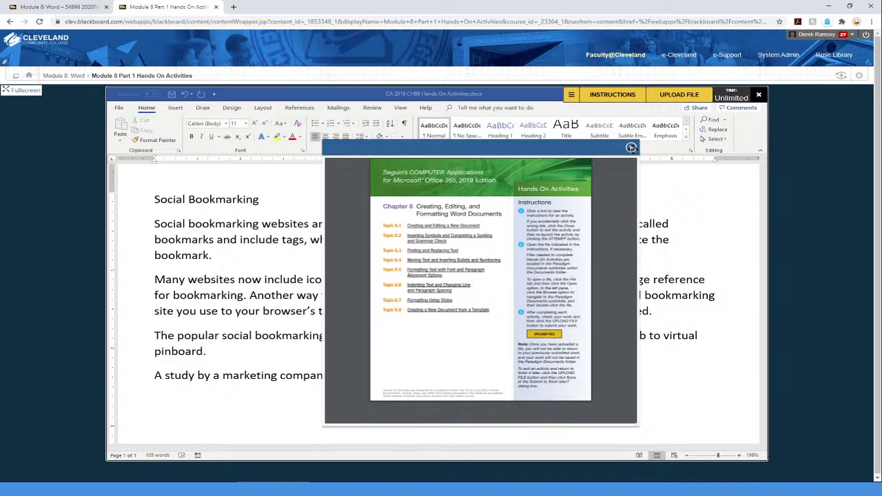
{"action": "left_click", "coordinate": [604, 103]}
{"action": "left_click", "coordinate": [571, 96]}
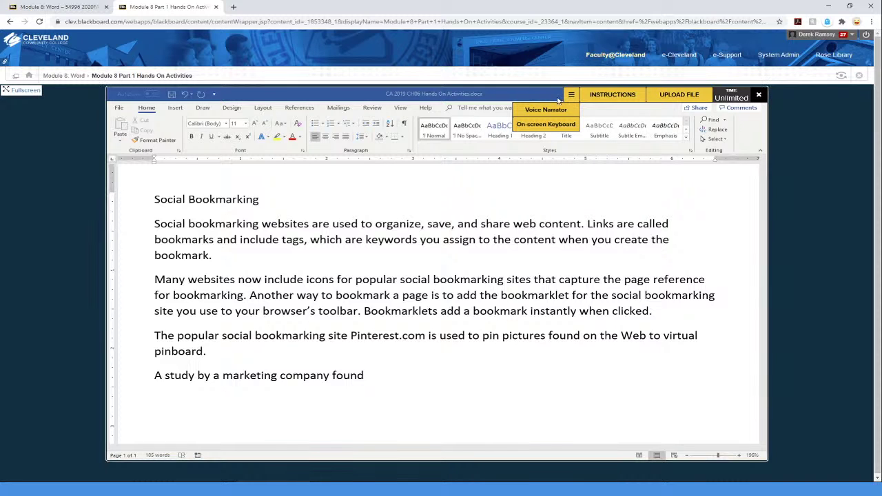
- Narrow the Word window inside the activity, and widen it back so it nearly fills the activity frame
{"action": "left_click", "coordinate": [107, 92]}
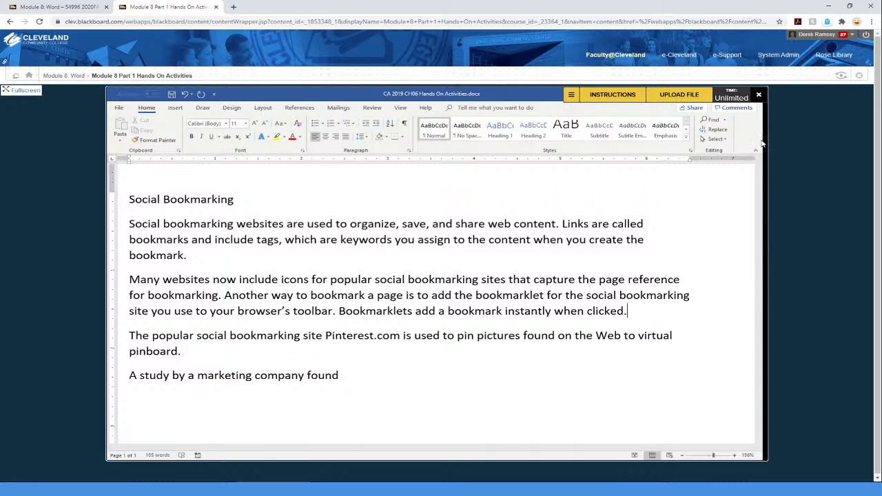
{"action": "left_click_drag", "start_coordinate": [767, 143], "coordinate": [639, 147]}
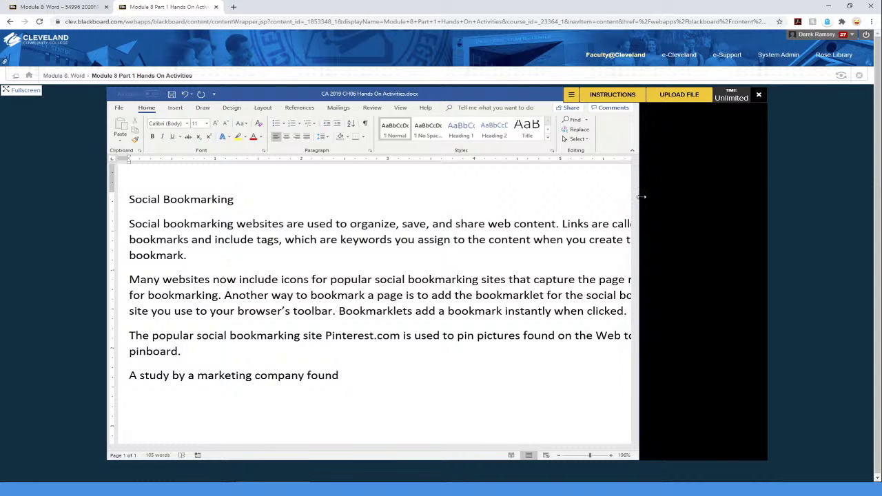
{"action": "left_click_drag", "start_coordinate": [641, 197], "coordinate": [827, 194]}
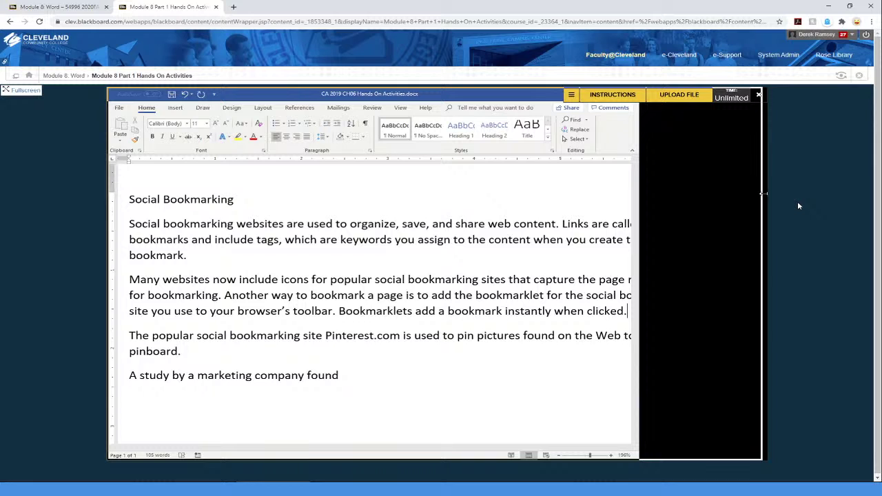
{"action": "left_click_drag", "start_coordinate": [763, 193], "coordinate": [765, 181]}
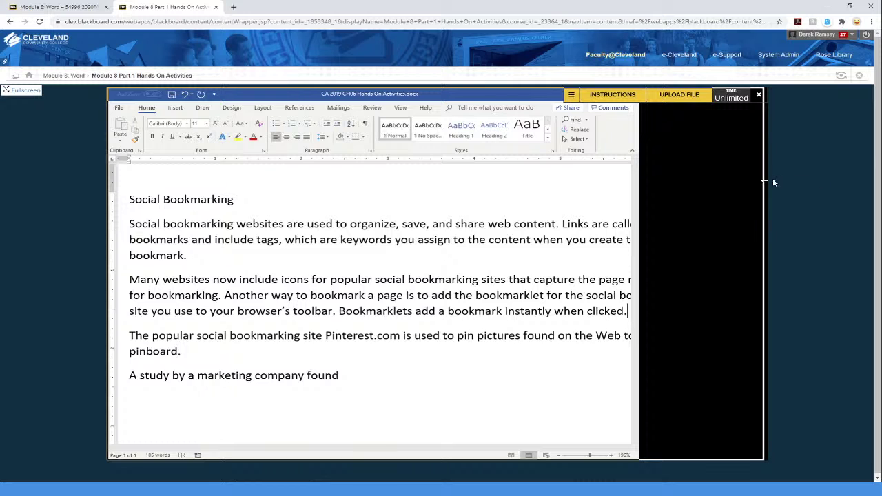
{"action": "left_click_drag", "start_coordinate": [772, 178], "coordinate": [761, 178]}
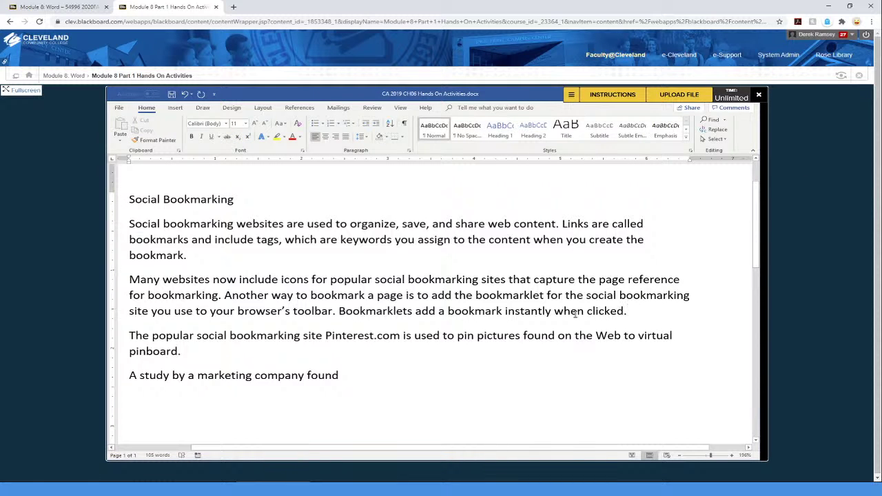
{"action": "left_click", "coordinate": [627, 312]}
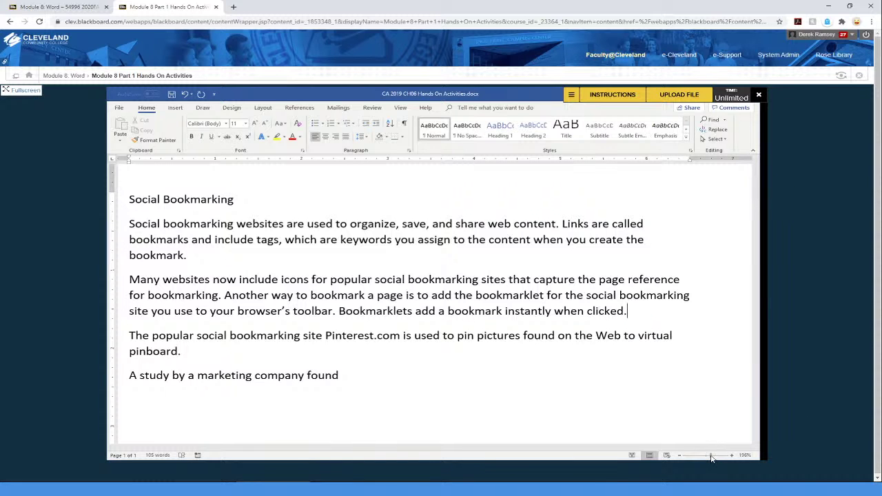
- Try several zoom levels on the Social Bookmarking document and set it to 160%
{"action": "left_click_drag", "start_coordinate": [710, 455], "coordinate": [708, 456]}
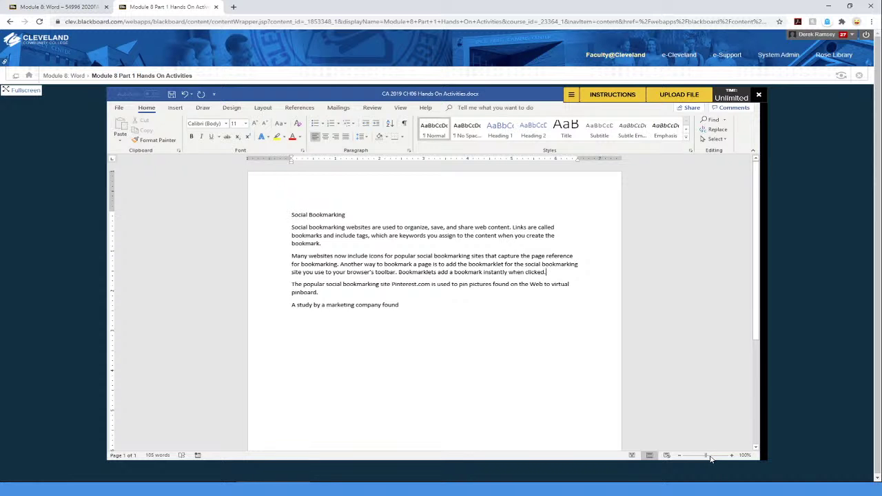
{"action": "left_click", "coordinate": [710, 456]}
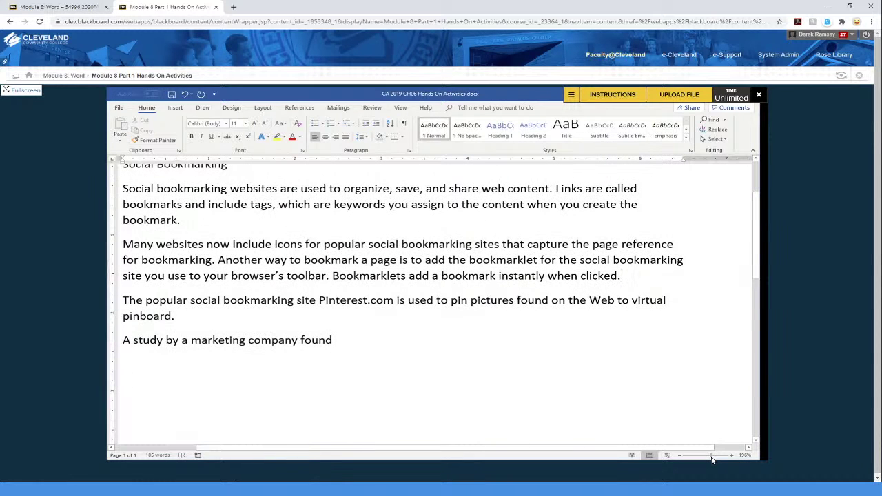
{"action": "left_click_drag", "start_coordinate": [712, 457], "coordinate": [709, 457]}
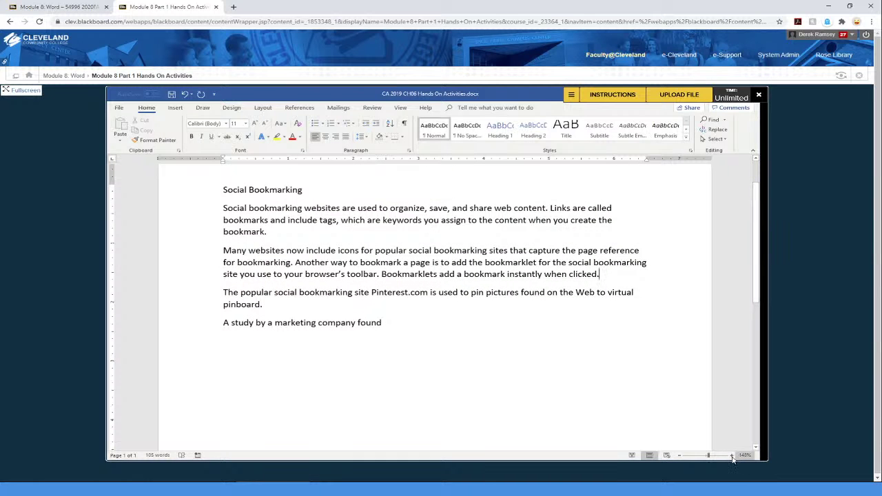
{"action": "left_click", "coordinate": [732, 456]}
{"action": "left_click", "coordinate": [732, 456]}
{"action": "left_click", "coordinate": [732, 455]}
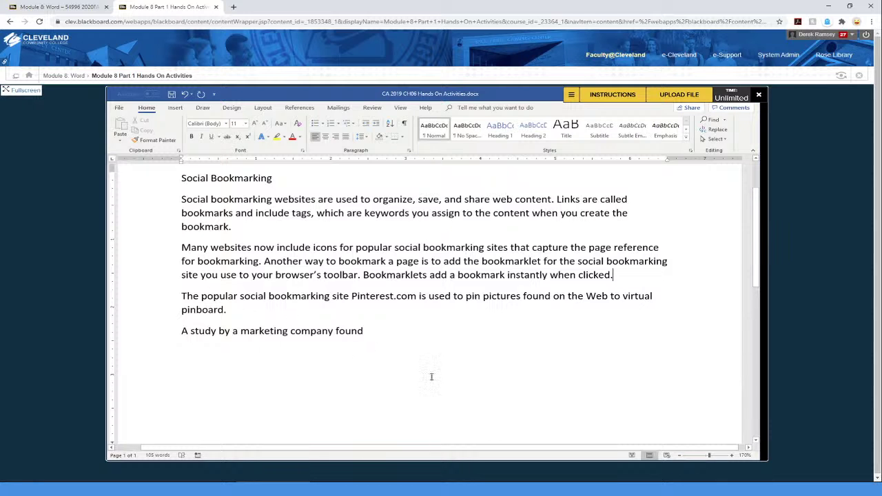
{"action": "left_click", "coordinate": [679, 456]}
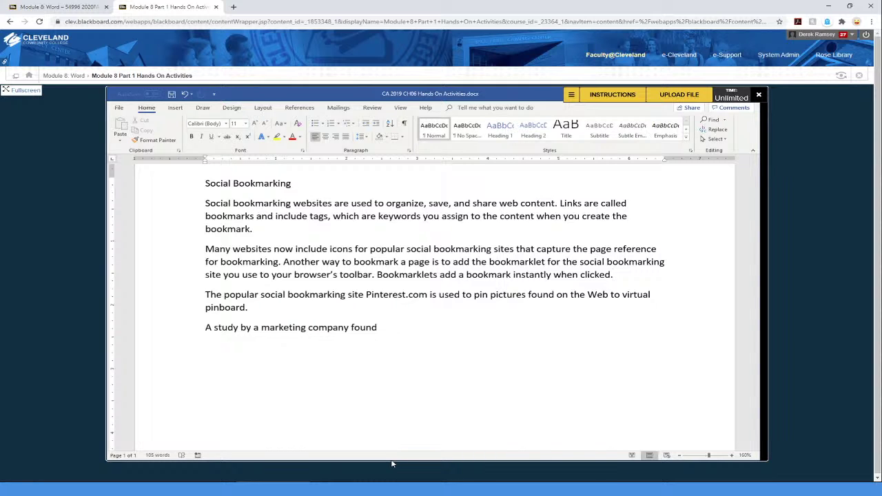
- Show the activity browser window narrowed and maximized, and resize it to fit beside the Topic 6.1 PDF instructions
{"action": "left_click", "coordinate": [850, 5]}
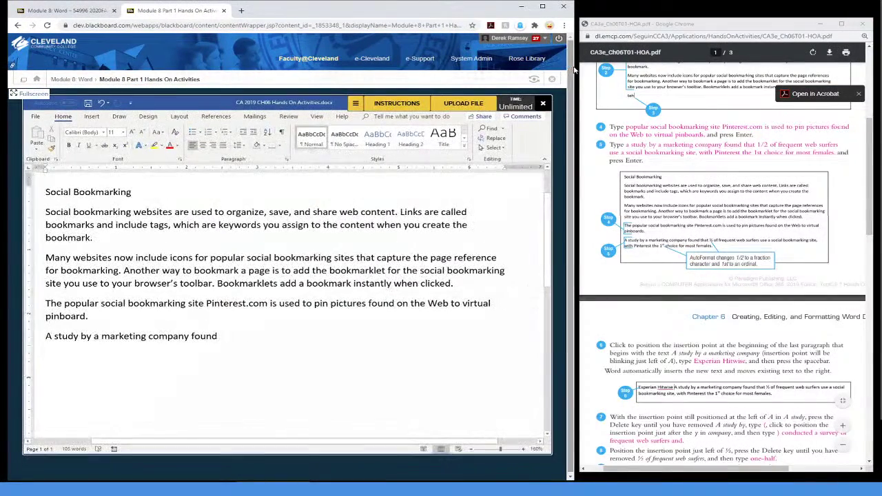
{"action": "left_click_drag", "start_coordinate": [574, 68], "coordinate": [422, 67]}
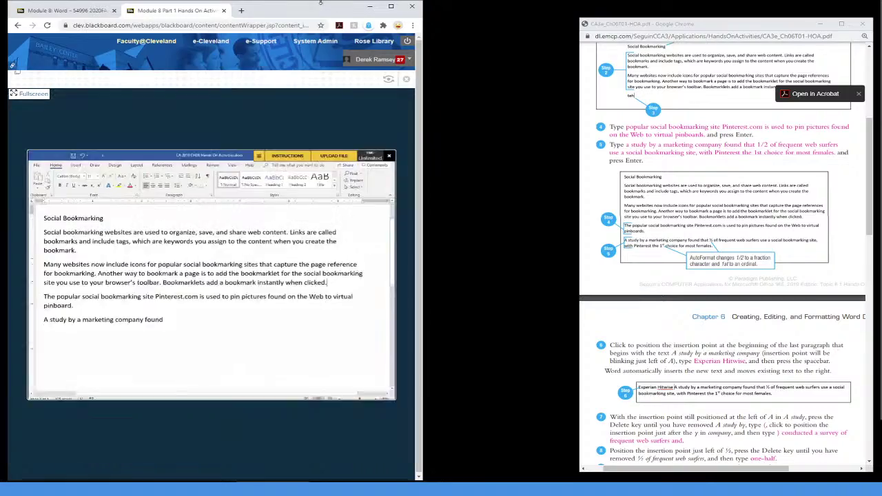
{"action": "left_click_drag", "start_coordinate": [321, 3], "coordinate": [368, 2]}
{"action": "left_click", "coordinate": [392, 8]}
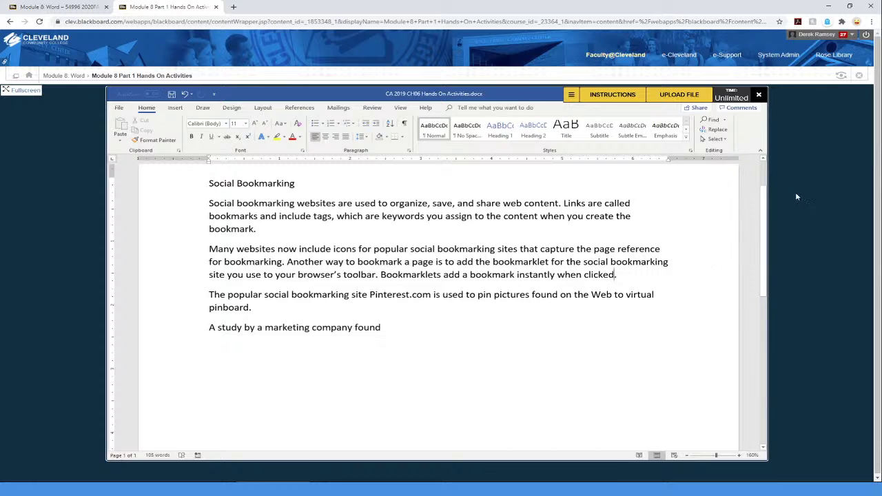
{"action": "left_click", "coordinate": [849, 9]}
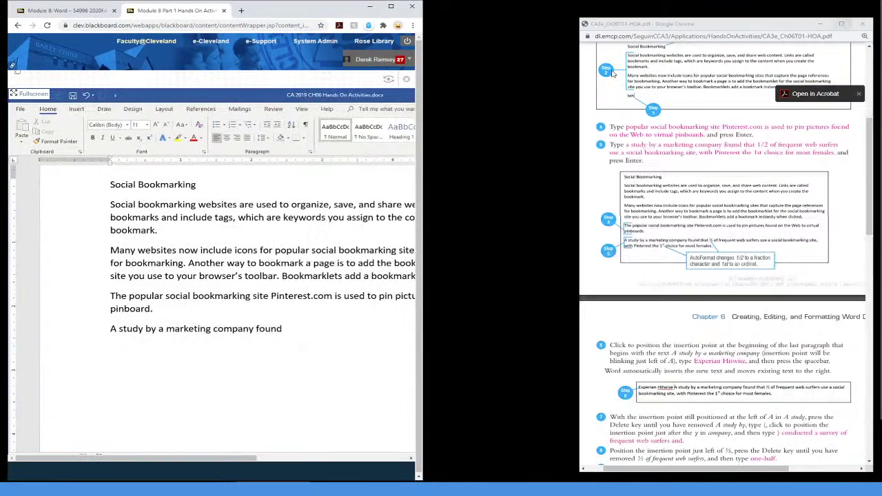
{"action": "left_click_drag", "start_coordinate": [423, 103], "coordinate": [563, 104]}
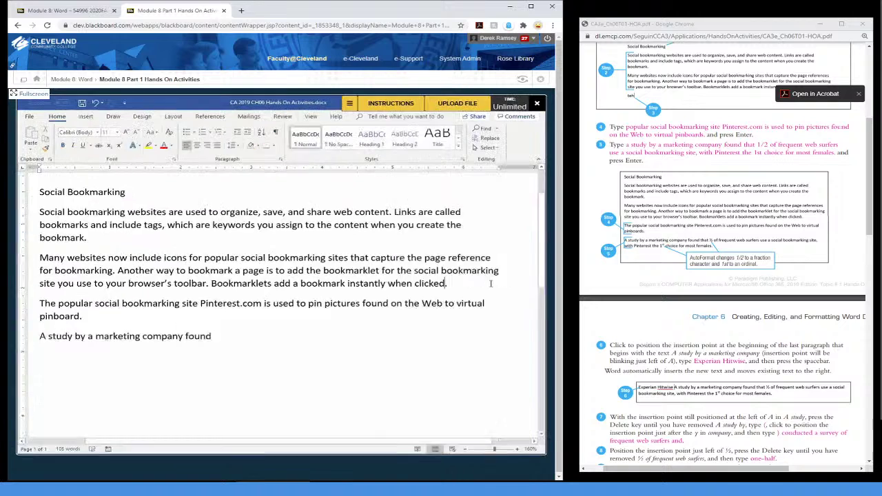
- Look through the remaining Topic 6.1 instruction steps and the finished sample in the PDF, and save the Word document
{"action": "scroll", "coordinate": [636, 301], "scroll_direction": "down", "scroll_amount": 5}
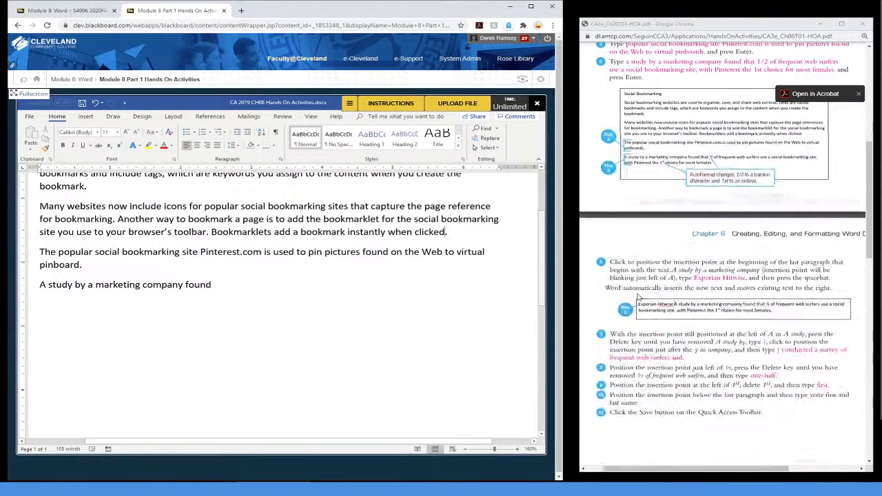
{"action": "scroll", "coordinate": [635, 304], "scroll_direction": "down", "scroll_amount": 6}
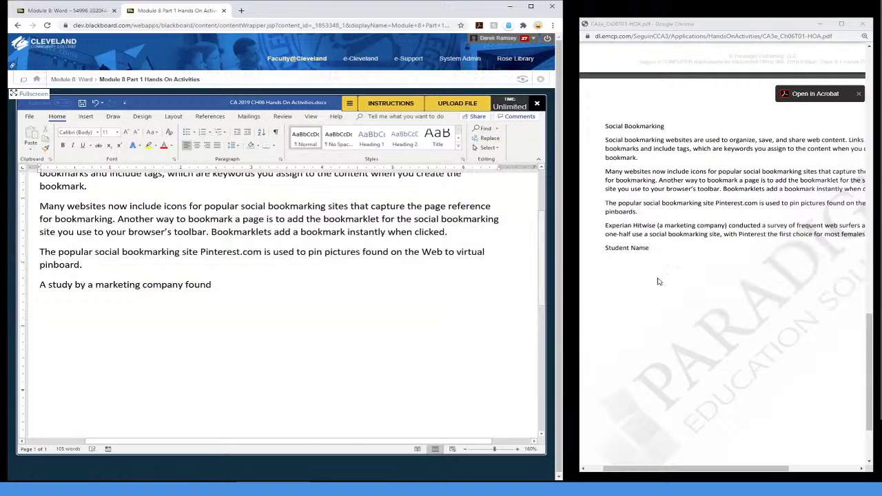
{"action": "scroll", "coordinate": [685, 315], "scroll_direction": "up", "scroll_amount": 5}
{"action": "scroll", "coordinate": [682, 315], "scroll_direction": "up", "scroll_amount": 4}
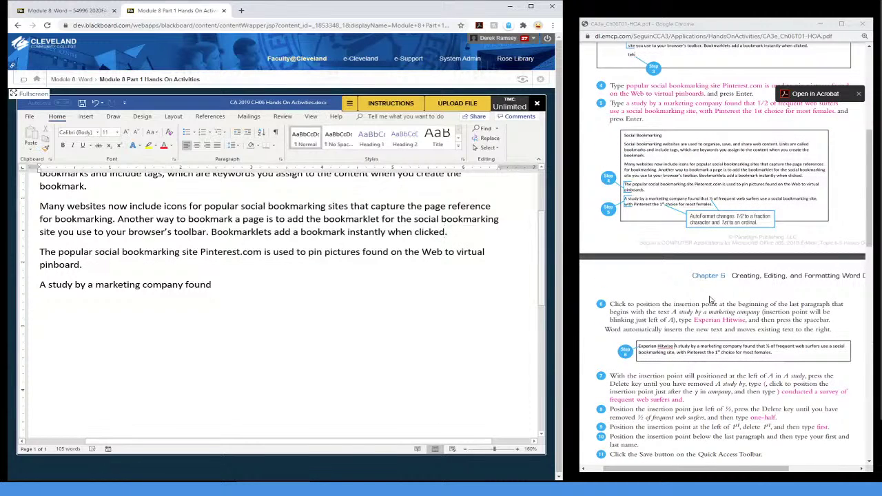
{"action": "scroll", "coordinate": [711, 300], "scroll_direction": "up", "scroll_amount": 3}
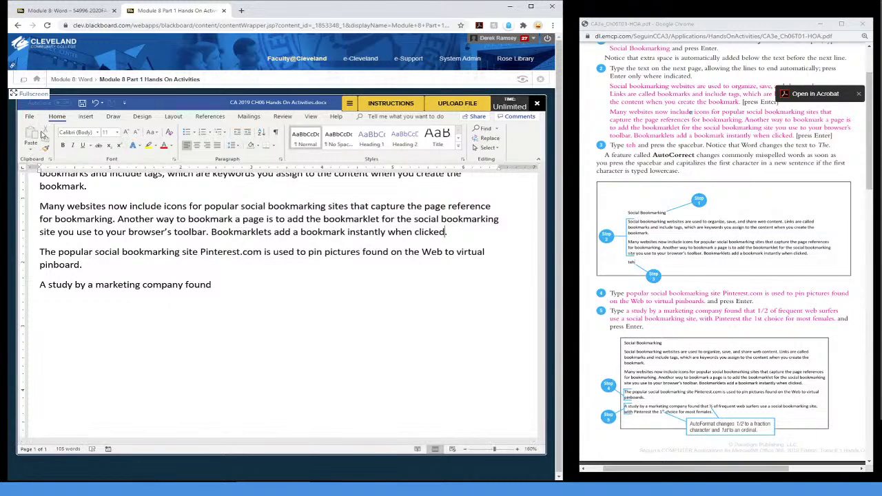
{"action": "left_click", "coordinate": [82, 104]}
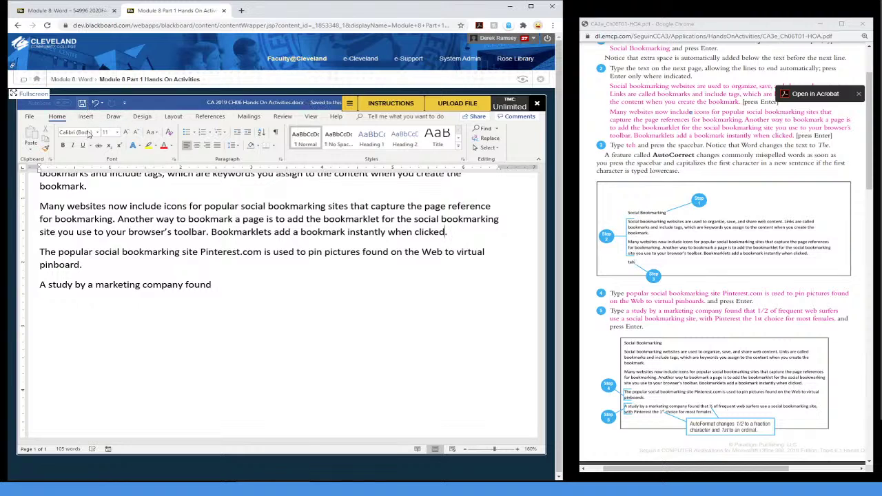
- Upload the document and submit it to the instructor, and finish the review to return to the activity page
{"action": "left_click", "coordinate": [457, 104]}
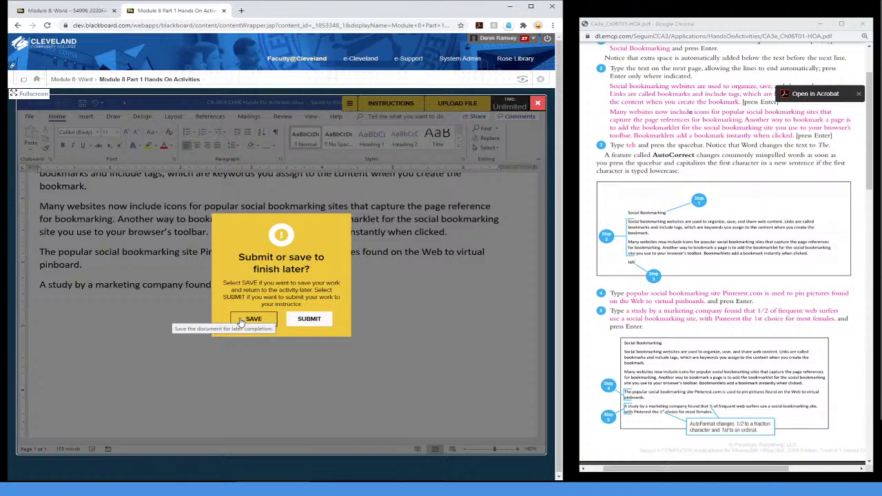
{"action": "left_click", "coordinate": [316, 321]}
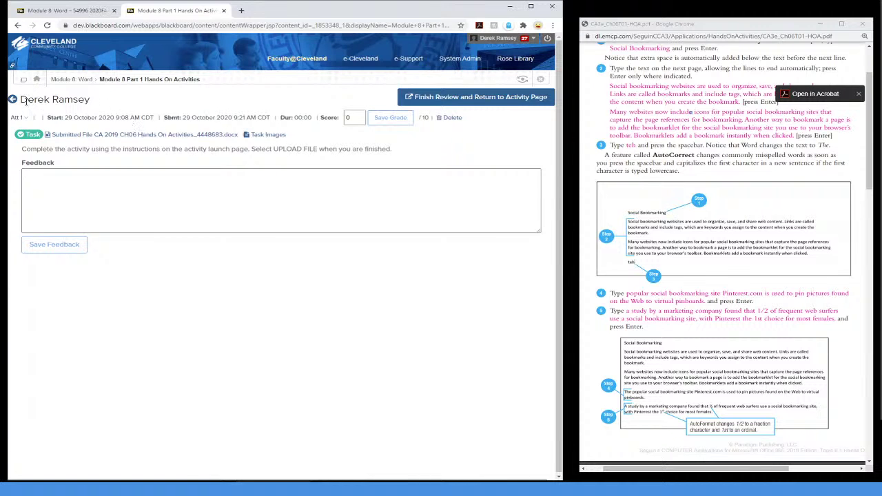
{"action": "left_click", "coordinate": [476, 96]}
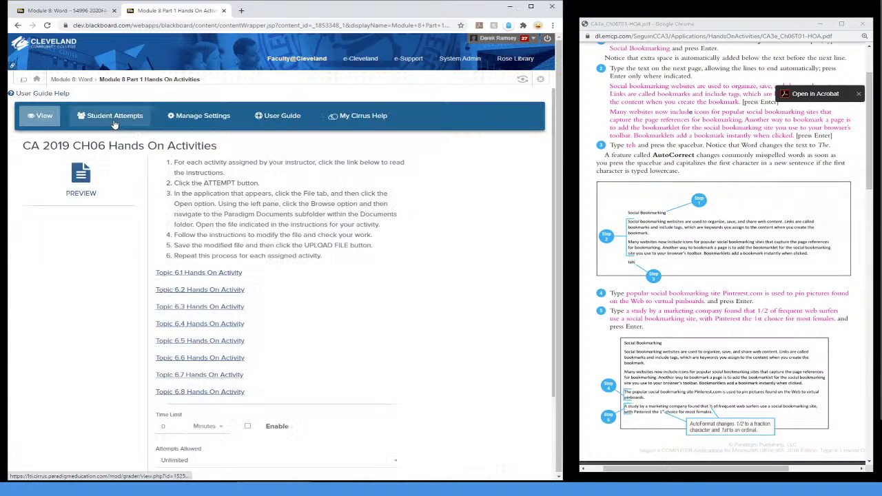
- Check the list of student attempts, and return to the activity view to examine the summary of previous attempts
{"action": "left_click", "coordinate": [110, 115]}
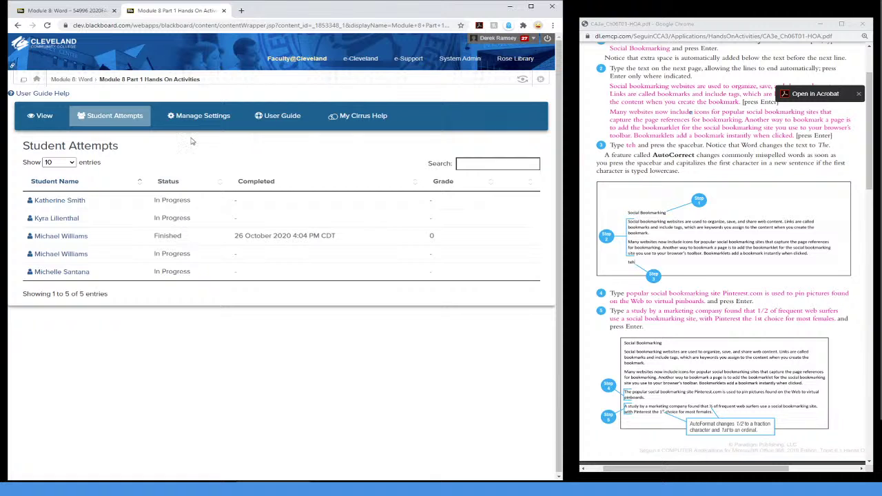
{"action": "left_click", "coordinate": [44, 115]}
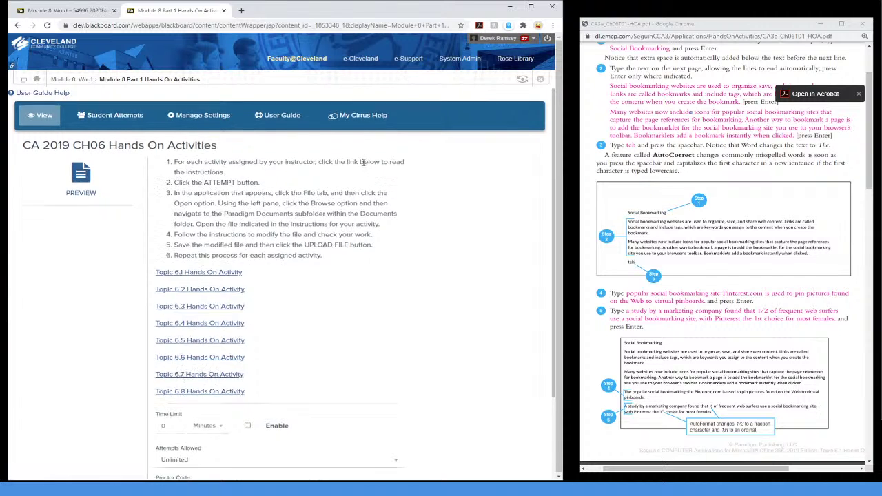
{"action": "scroll", "coordinate": [365, 169], "scroll_direction": "down", "scroll_amount": 3}
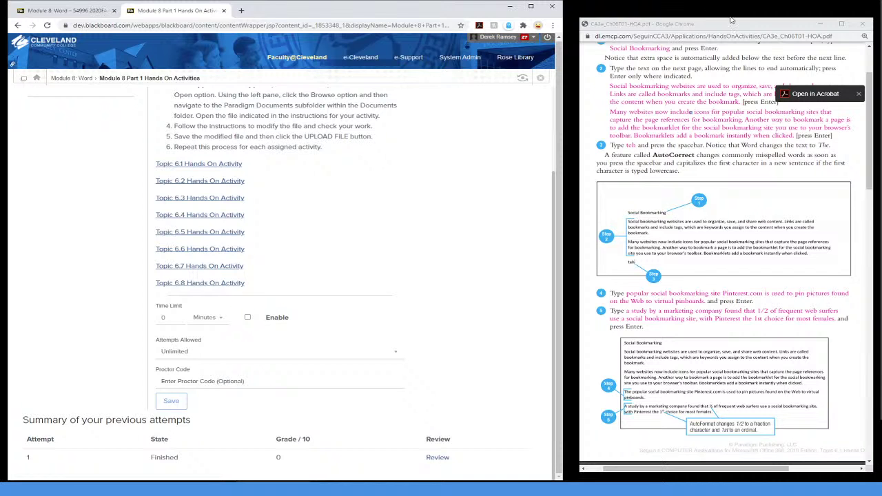
- Close the Topic 6.1 and 6.2 PDF instruction windows, and maximize the activity's browser window
{"action": "left_click", "coordinate": [864, 25]}
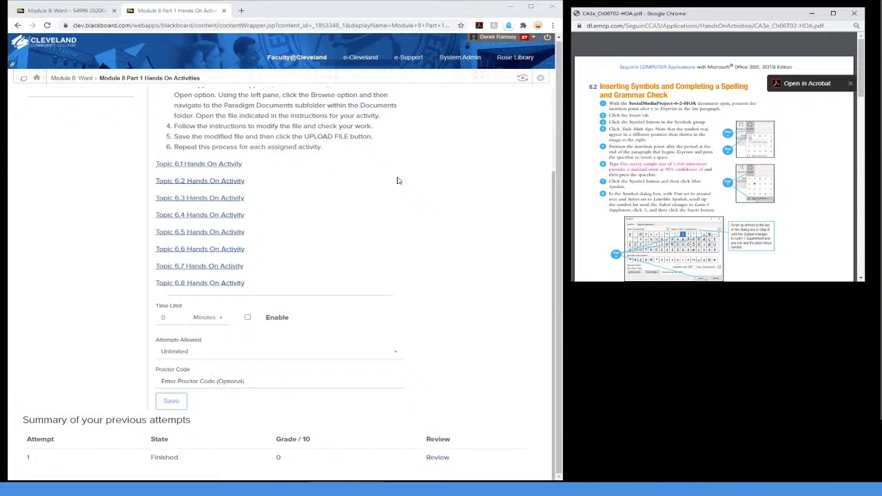
{"action": "left_click", "coordinate": [859, 14]}
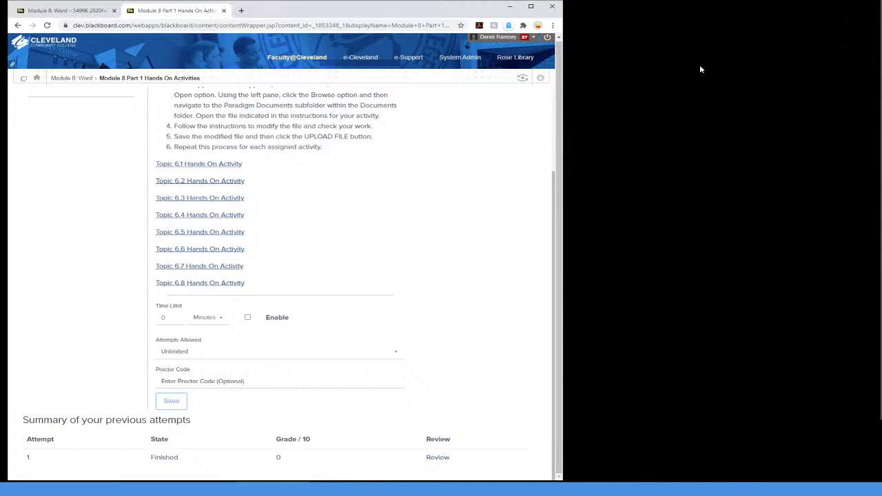
{"action": "left_click_drag", "start_coordinate": [565, 109], "coordinate": [878, 103]}
{"action": "left_click", "coordinate": [847, 6]}
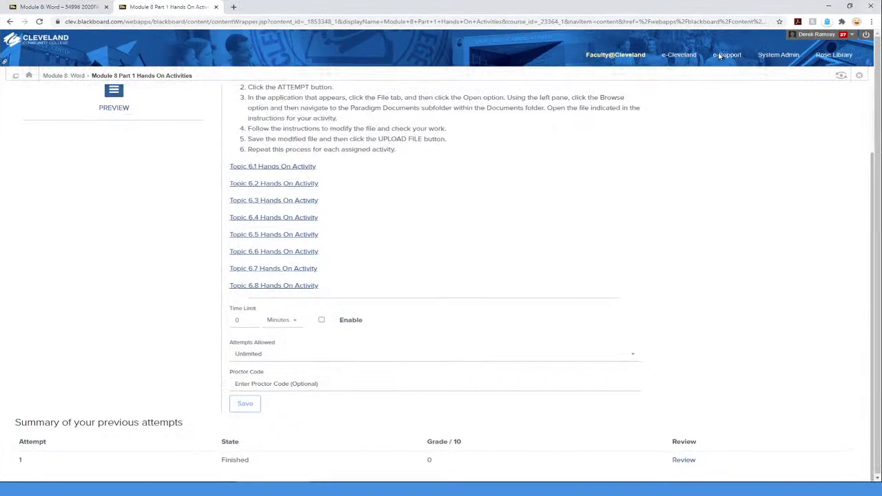
- Close the course frame around the Part 1 Hands On Activities page, and return to the Module 8: Word objectives on the course page
{"action": "scroll", "coordinate": [378, 208], "scroll_direction": "up", "scroll_amount": 2}
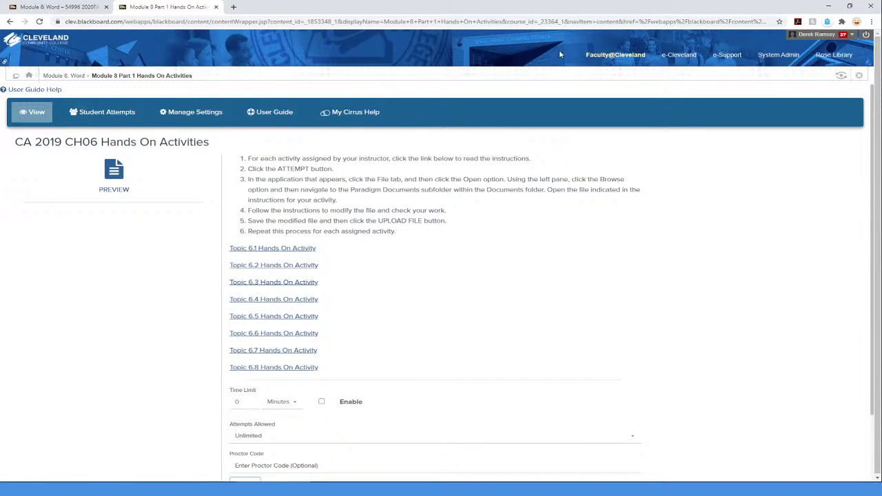
{"action": "left_click", "coordinate": [614, 57]}
{"action": "key", "text": "alt+Left"}
{"action": "key", "text": "alt+Left"}
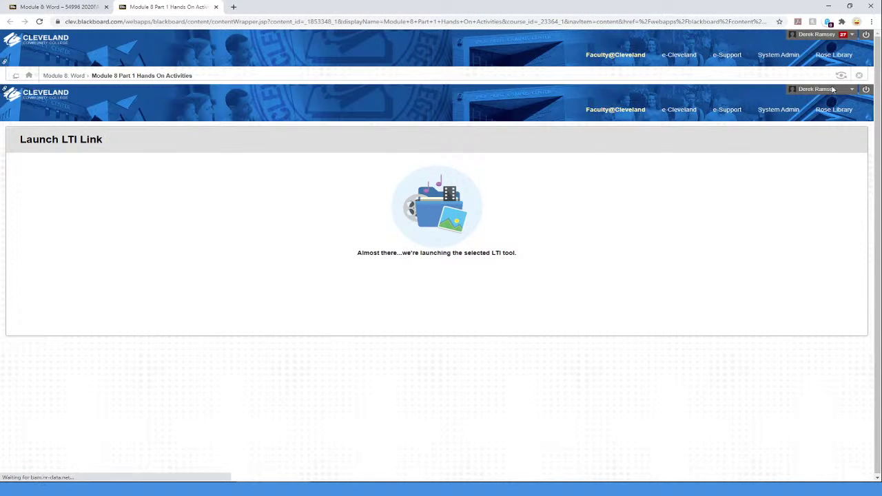
{"action": "left_click", "coordinate": [860, 77]}
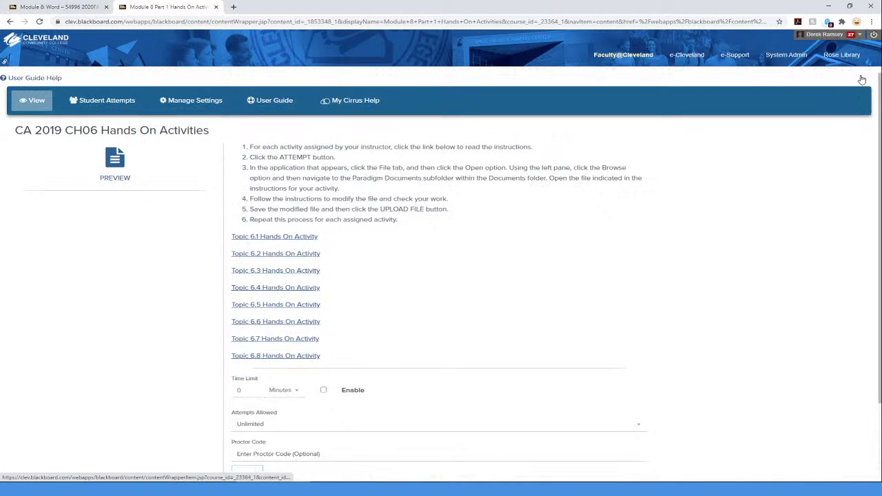
{"action": "left_click", "coordinate": [71, 7]}
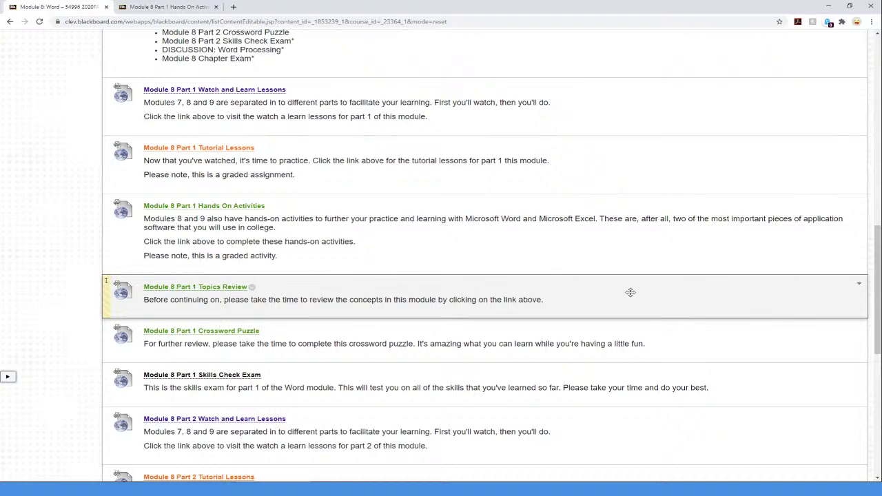
{"action": "scroll", "coordinate": [631, 292], "scroll_direction": "up", "scroll_amount": 7}
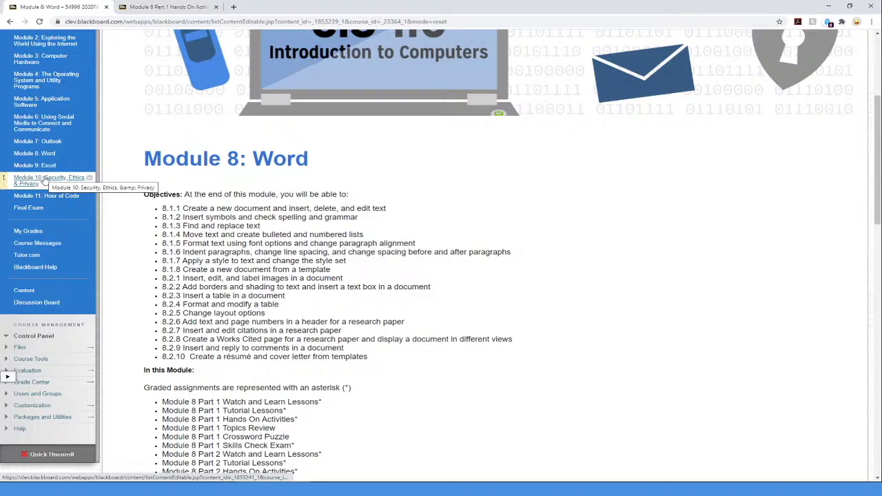
- Examine the assignments listed under Module 8: Word, from the Part 1 lessons through the Part 2 activities to the discussion and Chapter Exam
{"action": "left_click", "coordinate": [44, 180]}
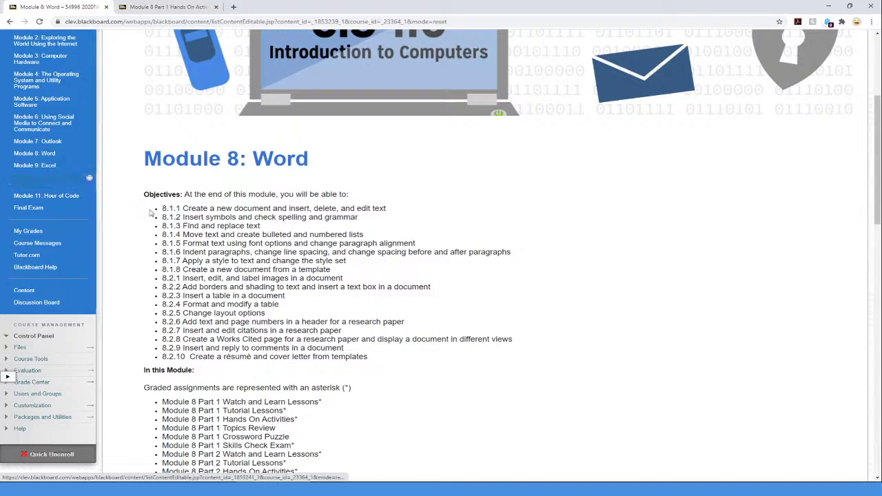
{"action": "scroll", "coordinate": [558, 314], "scroll_direction": "down", "scroll_amount": 10}
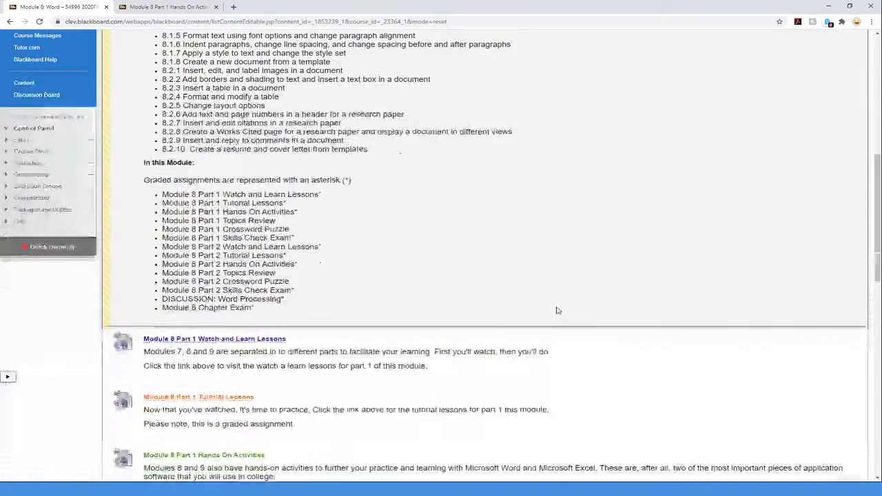
{"action": "scroll", "coordinate": [558, 321], "scroll_direction": "down", "scroll_amount": 3}
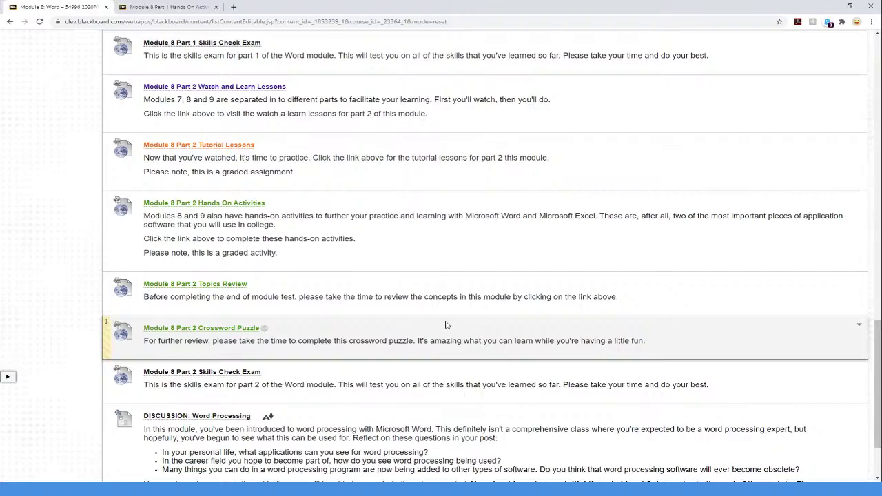
{"action": "scroll", "coordinate": [453, 331], "scroll_direction": "down", "scroll_amount": 2}
{"action": "scroll", "coordinate": [441, 344], "scroll_direction": "up", "scroll_amount": 4}
{"action": "scroll", "coordinate": [441, 354], "scroll_direction": "up", "scroll_amount": 12}
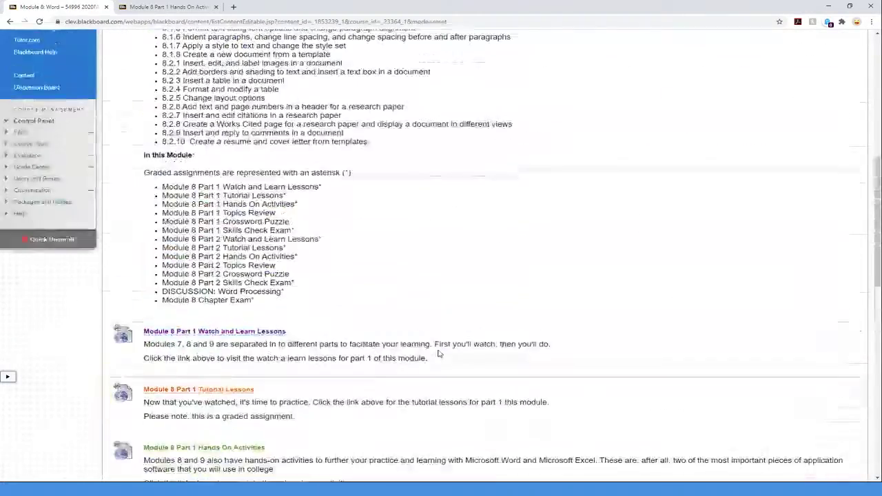
{"action": "scroll", "coordinate": [434, 358], "scroll_direction": "down", "scroll_amount": 5}
{"action": "scroll", "coordinate": [431, 362], "scroll_direction": "down", "scroll_amount": 8}
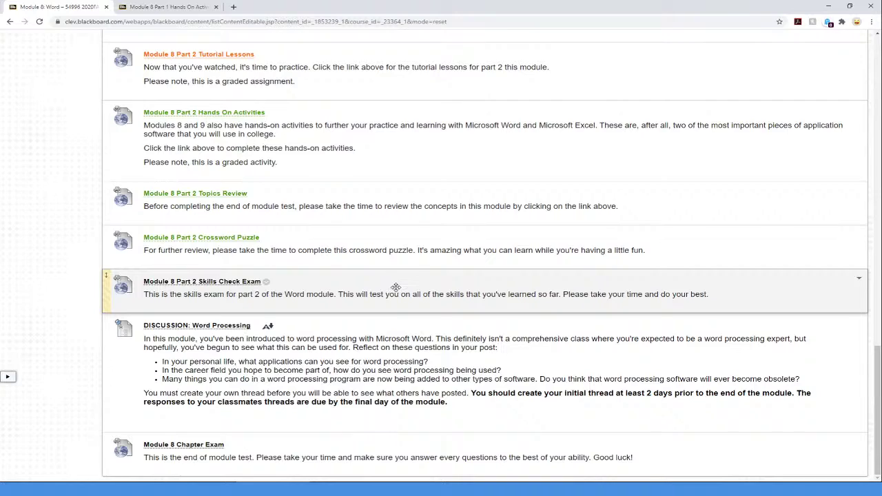
{"action": "scroll", "coordinate": [395, 287], "scroll_direction": "up", "scroll_amount": 5}
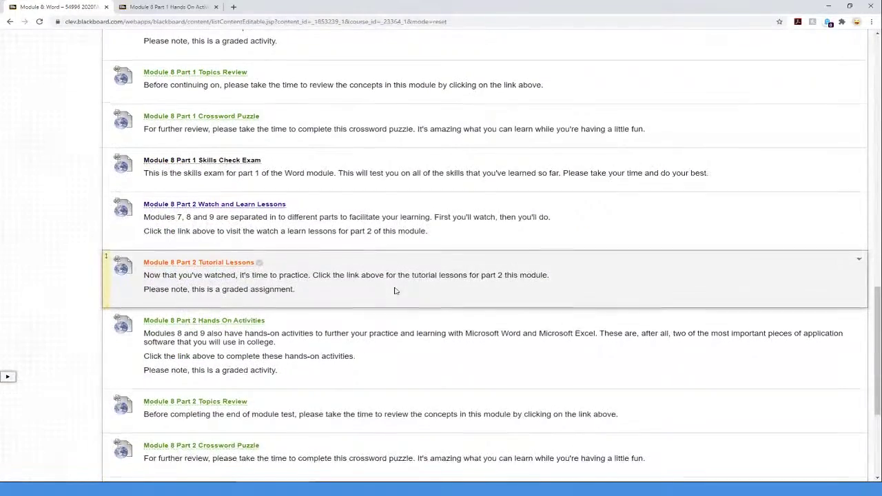
- Try to start an attempt of the Module 8 Part 1 Skills Check Exam, checking the module page while it loads
{"action": "left_click", "coordinate": [220, 202]}
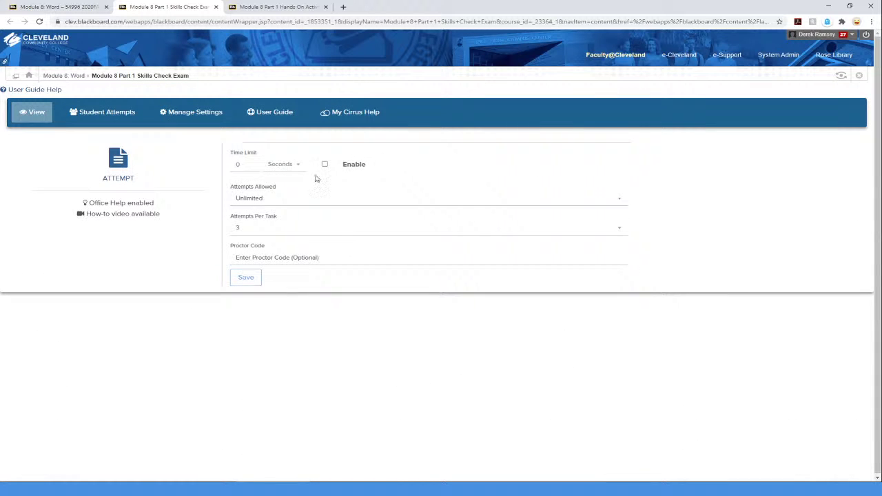
{"action": "left_click", "coordinate": [104, 177]}
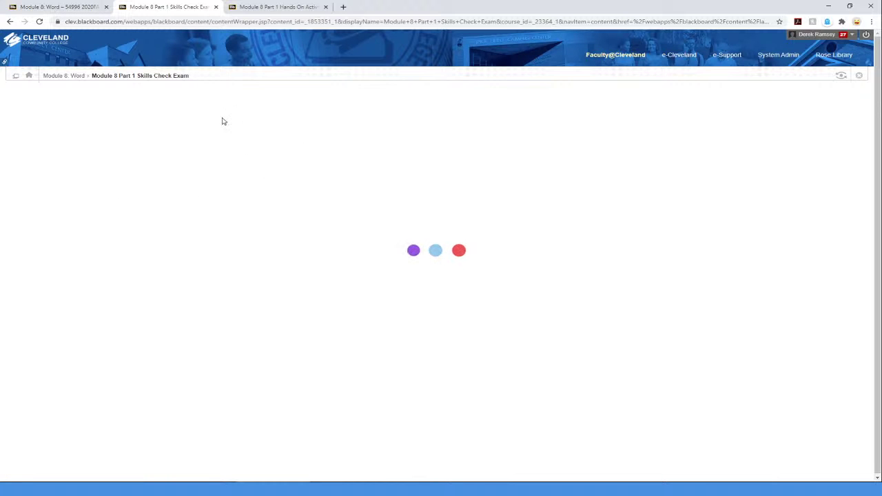
{"action": "left_click", "coordinate": [69, 7]}
{"action": "scroll", "coordinate": [226, 212], "scroll_direction": "up", "scroll_amount": 2}
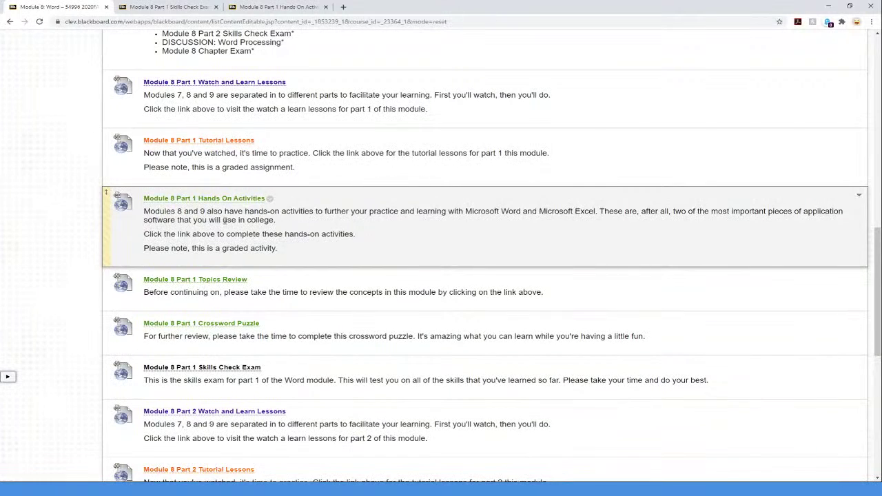
{"action": "key", "text": "ctrl+Tab"}
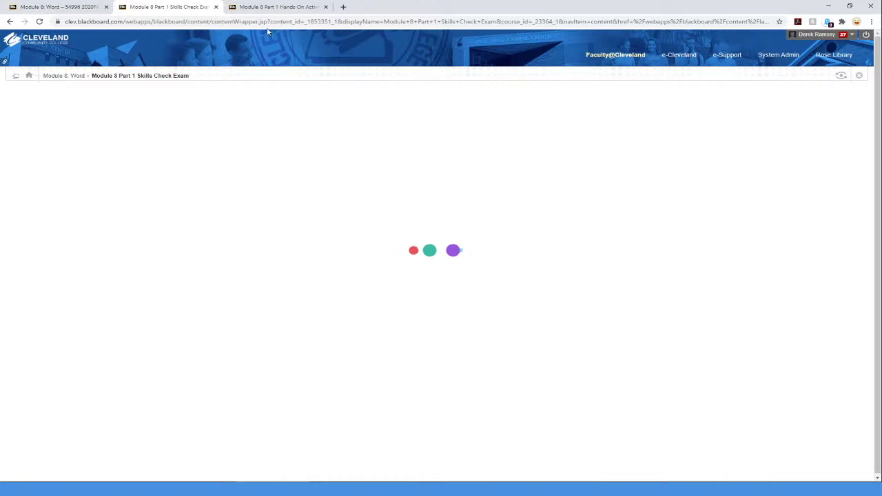
- Close the Hands On Activities and loading exam pages, and begin a fresh attempt of the Module 8 Part 1 Skills Check Exam
{"action": "middle_click", "coordinate": [278, 7]}
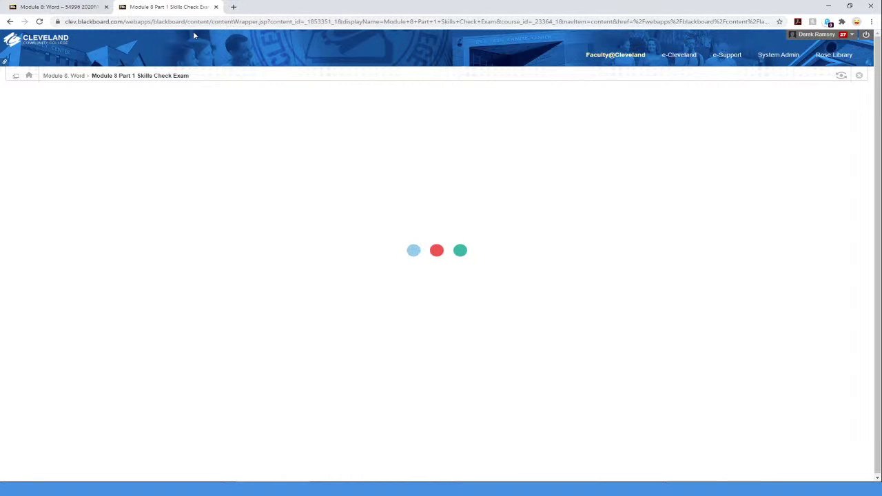
{"action": "middle_click", "coordinate": [173, 7]}
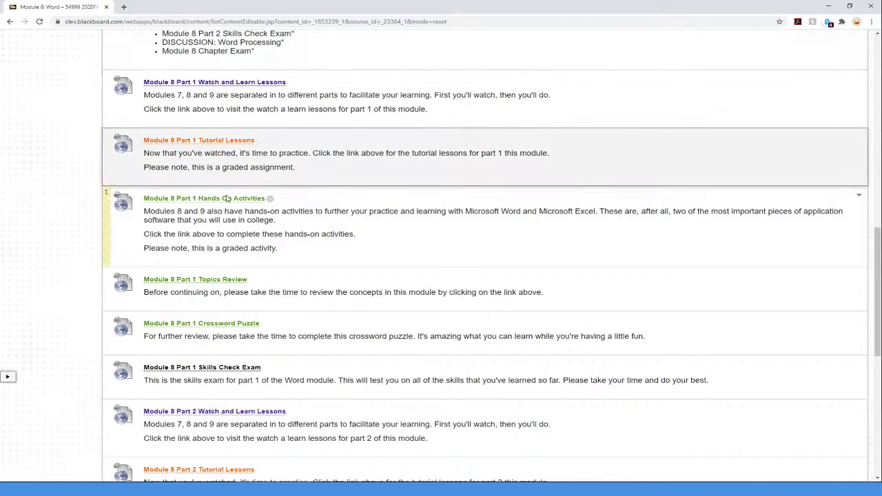
{"action": "left_click", "coordinate": [225, 367]}
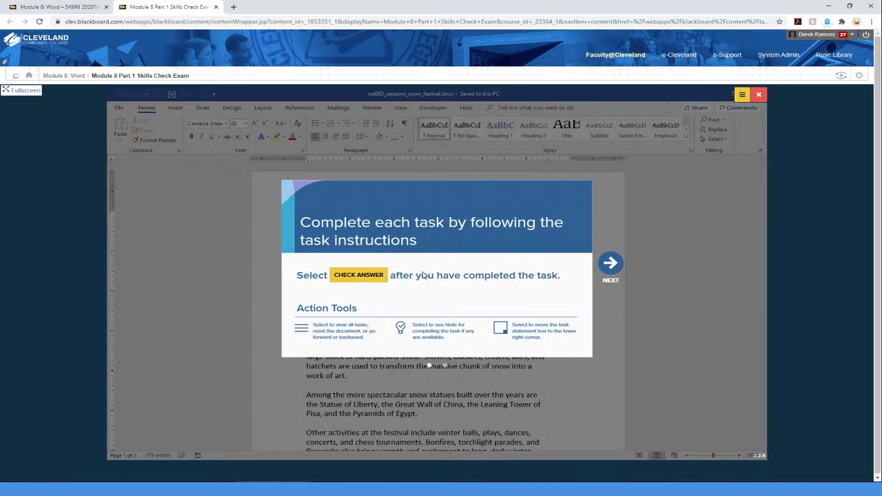
{"action": "left_click", "coordinate": [613, 263]}
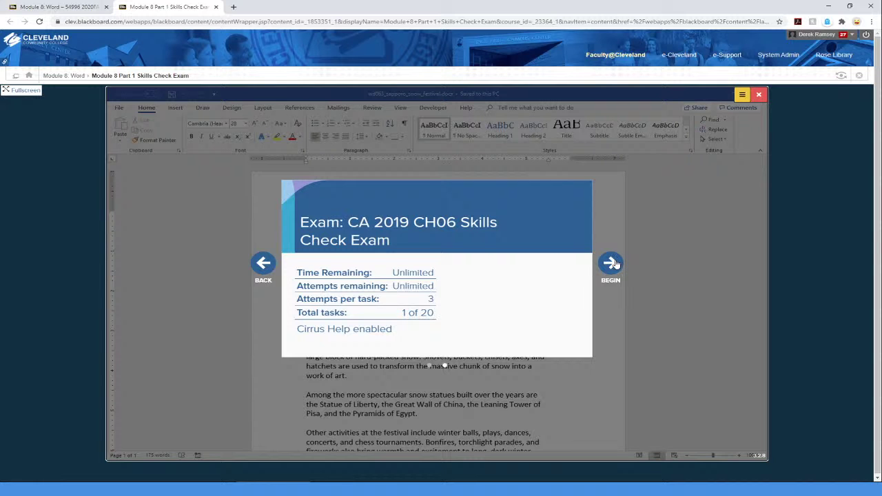
{"action": "left_click", "coordinate": [612, 264]}
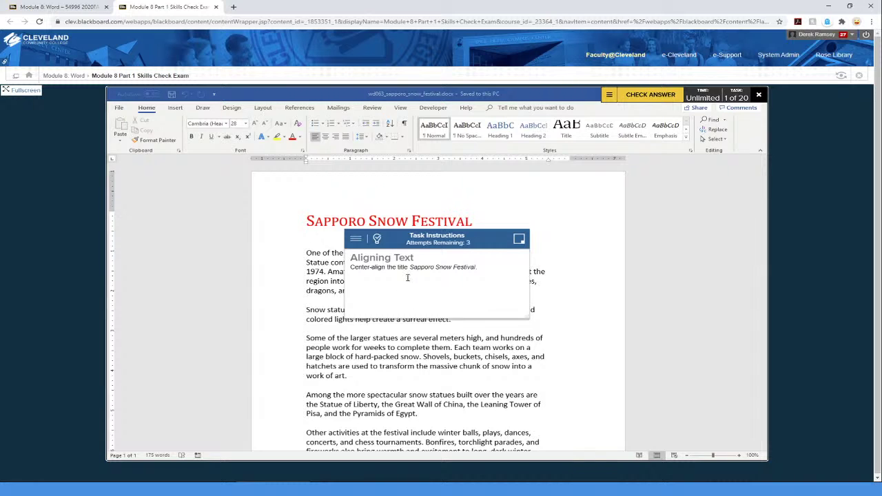
- Center-align the title Sapporo Snow Festival and check the answer for the first exam task
{"action": "triple_click", "coordinate": [396, 221]}
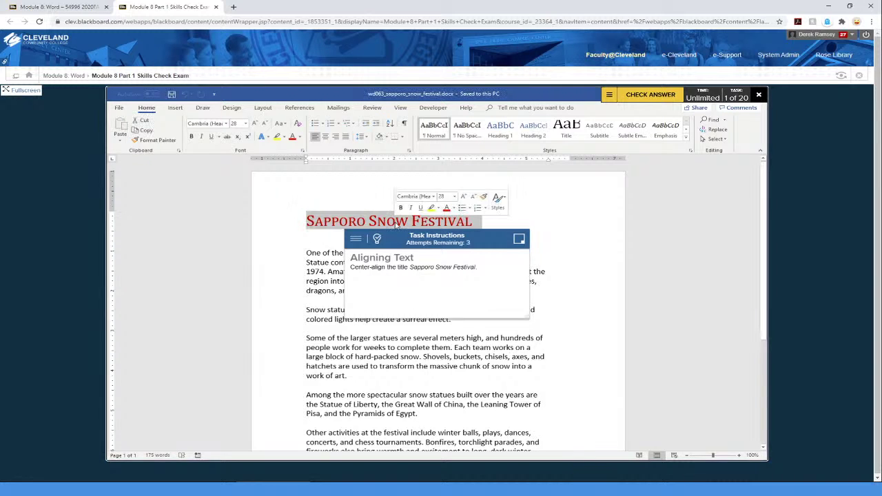
{"action": "left_click", "coordinate": [327, 135]}
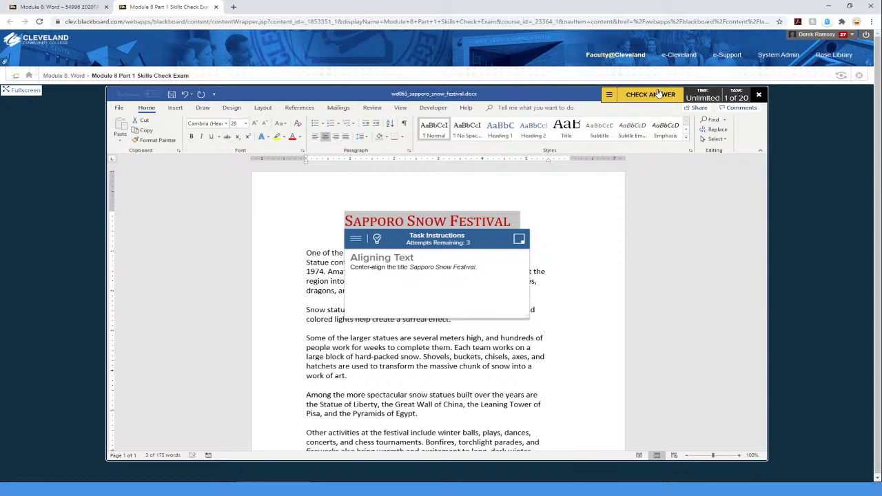
{"action": "left_click", "coordinate": [660, 94]}
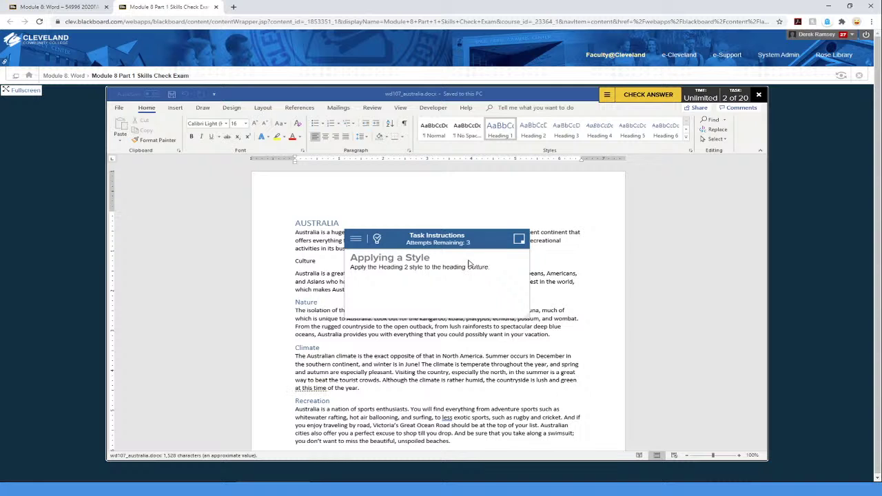
- Apply the Heading 2 style to the heading Culture and check the answer for the second exam task
{"action": "double_click", "coordinate": [298, 262]}
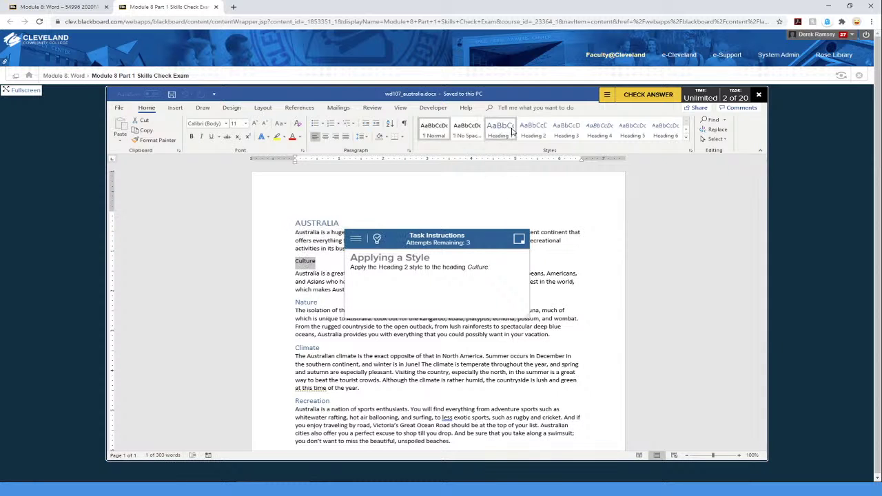
{"action": "left_click", "coordinate": [534, 129]}
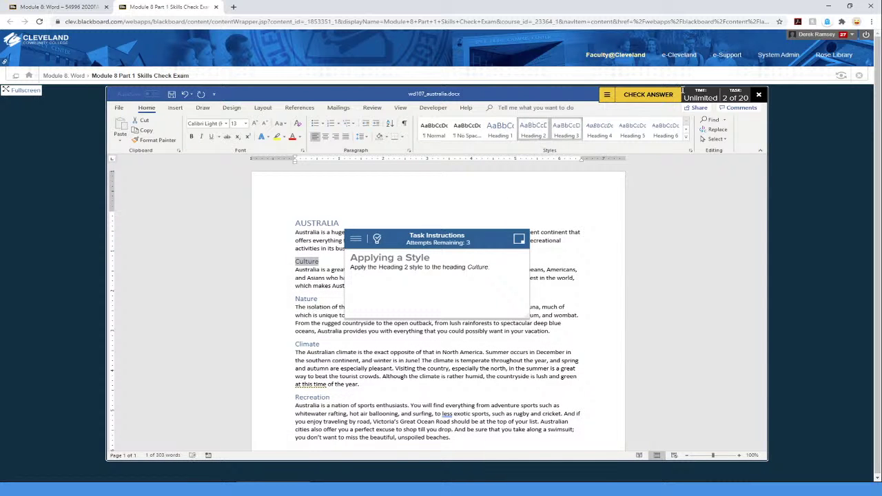
{"action": "left_click", "coordinate": [658, 97]}
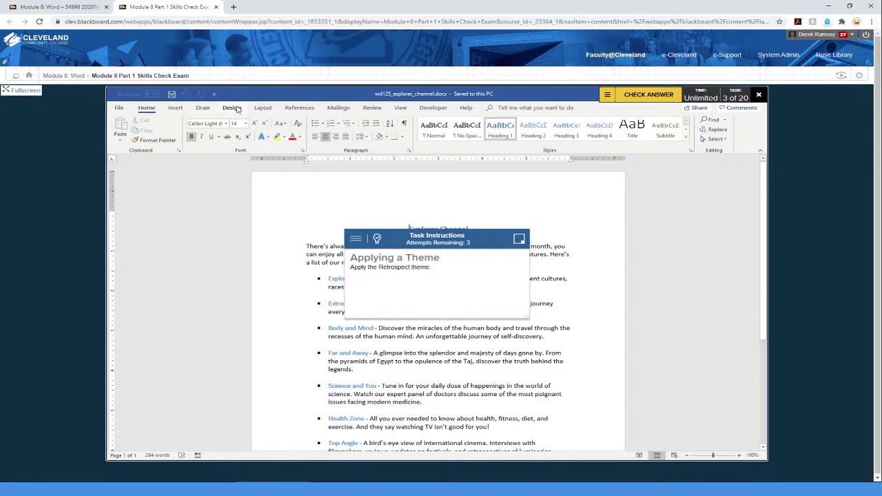
- Try to apply the Retrospect theme to the Explorer Channel document, reopening the theme choices
{"action": "left_click", "coordinate": [231, 108]}
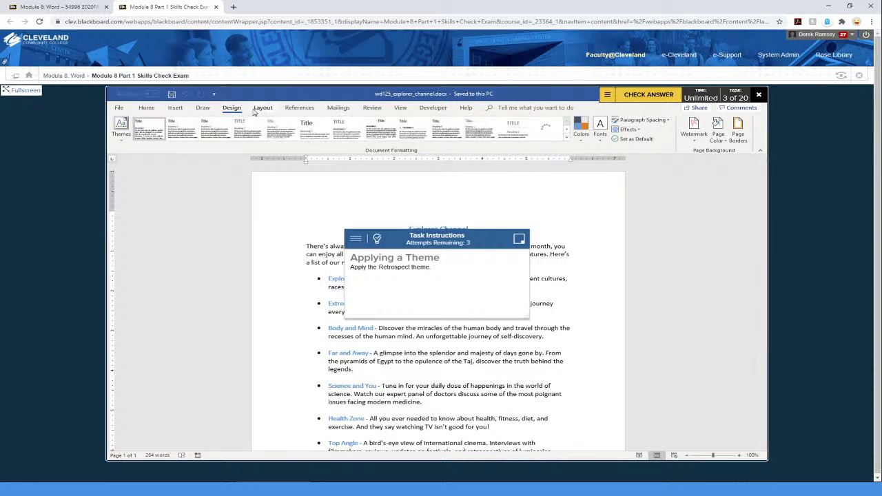
{"action": "left_click", "coordinate": [124, 141]}
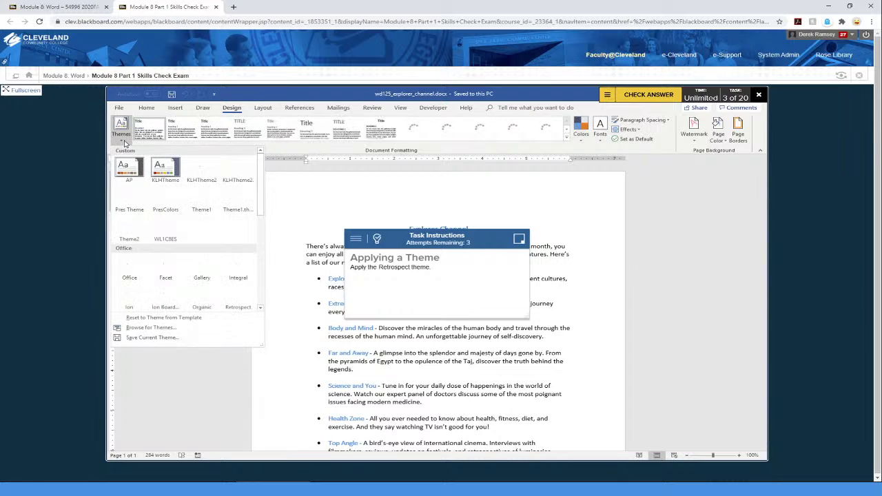
{"action": "left_click", "coordinate": [124, 142]}
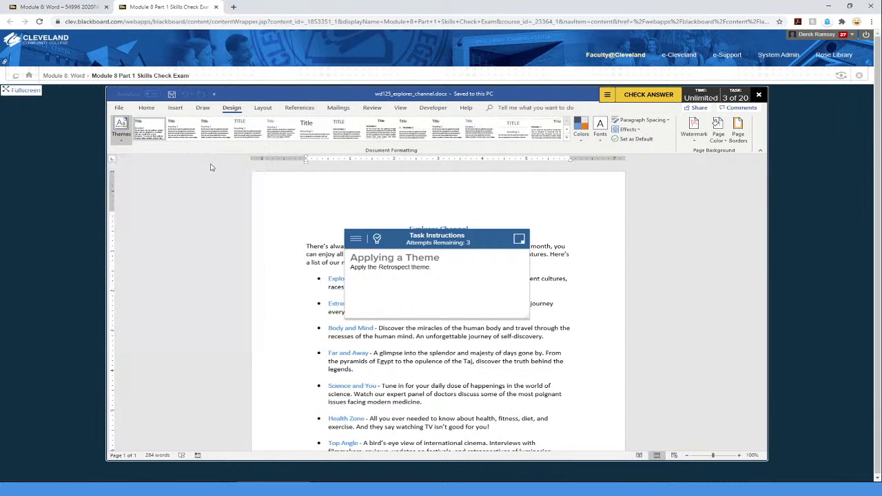
{"action": "left_click", "coordinate": [124, 142]}
{"action": "left_click", "coordinate": [166, 241]}
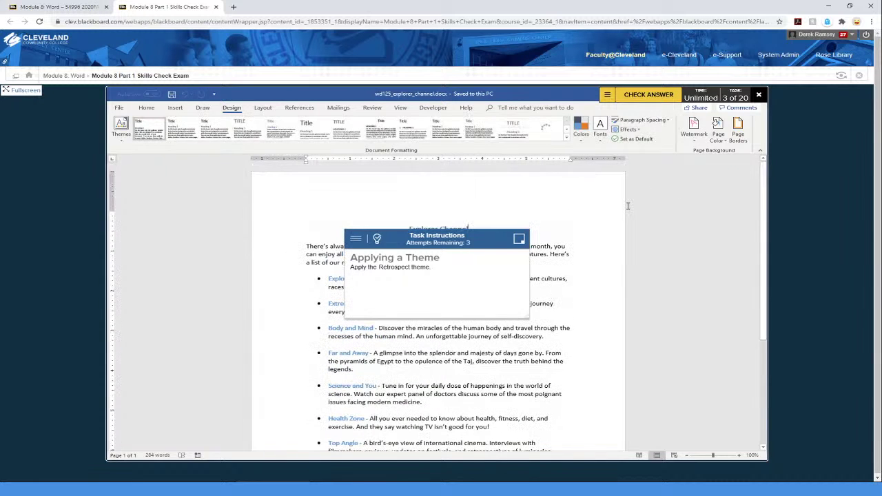
{"action": "left_click", "coordinate": [204, 109]}
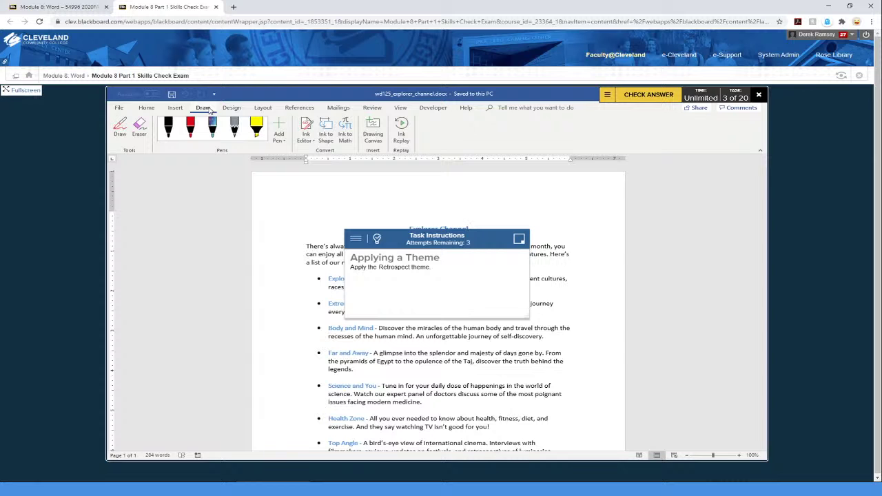
{"action": "left_click", "coordinate": [232, 108]}
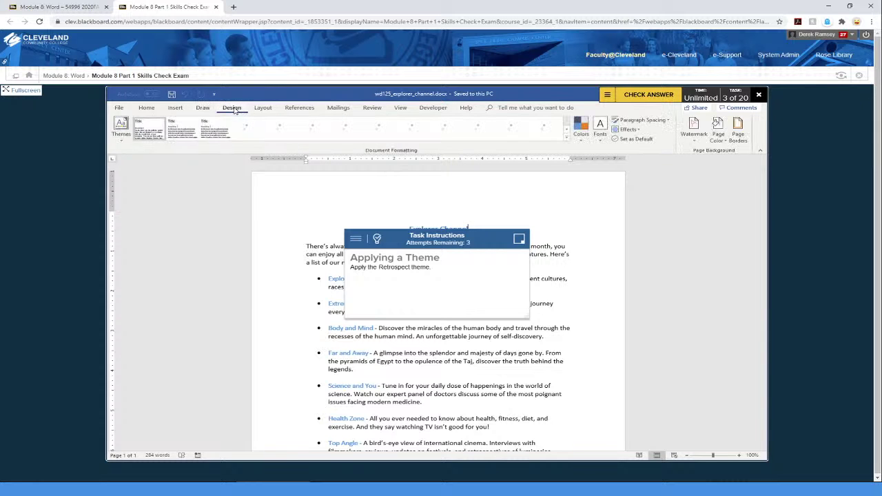
{"action": "left_click", "coordinate": [122, 131]}
{"action": "left_click", "coordinate": [124, 141]}
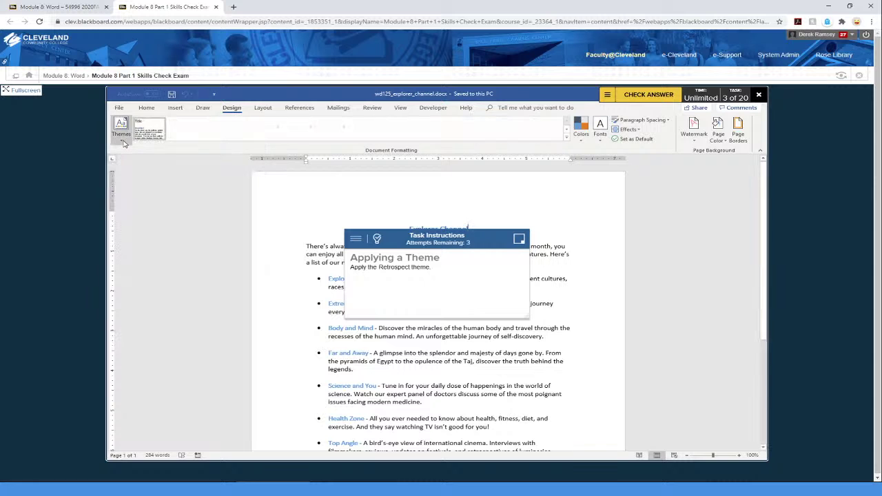
{"action": "left_click", "coordinate": [123, 141]}
{"action": "left_click", "coordinate": [123, 141]}
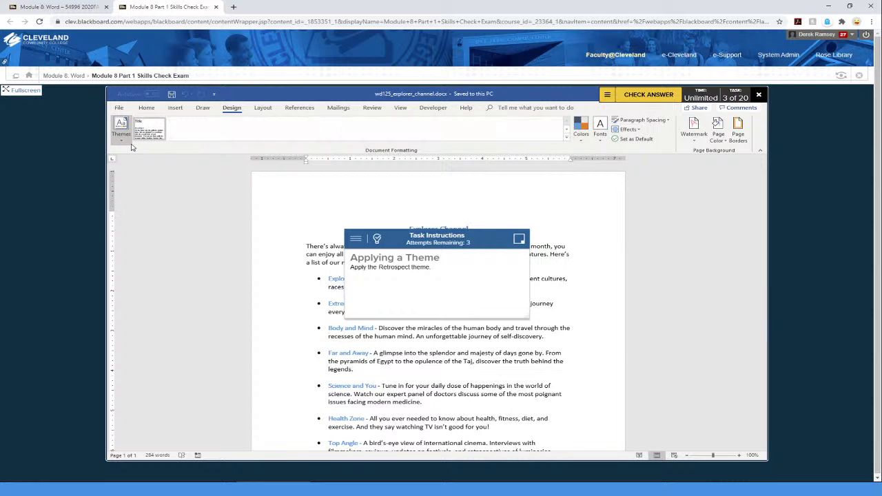
- Look through the theme effects, try the theme choices again, and move the task instructions out of the way
{"action": "left_click", "coordinate": [639, 132]}
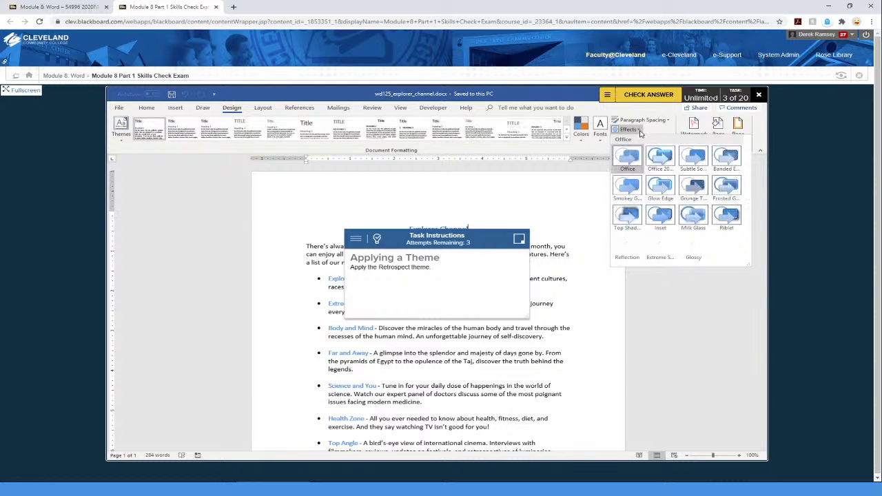
{"action": "left_click", "coordinate": [645, 130]}
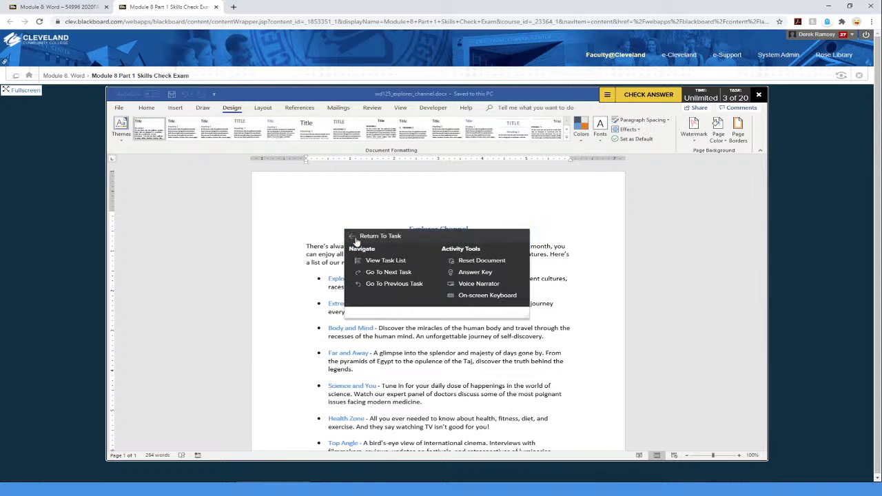
{"action": "left_click", "coordinate": [125, 141]}
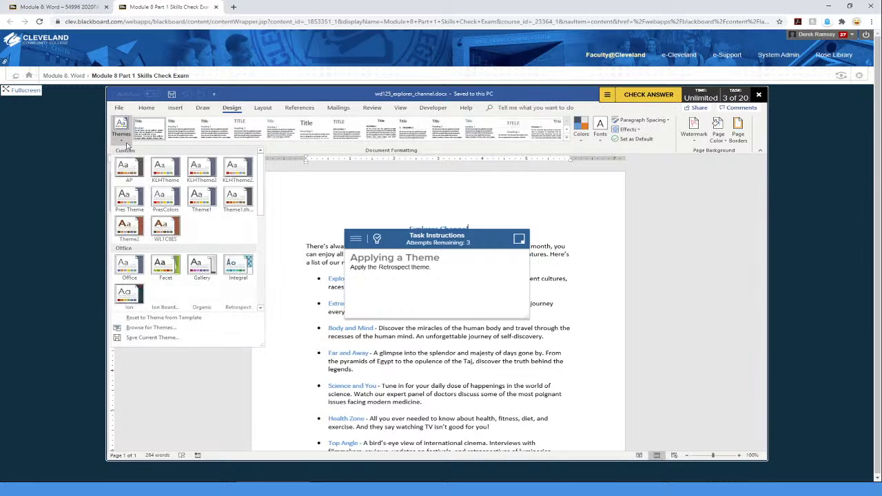
{"action": "left_click", "coordinate": [126, 143]}
{"action": "left_click", "coordinate": [127, 143]}
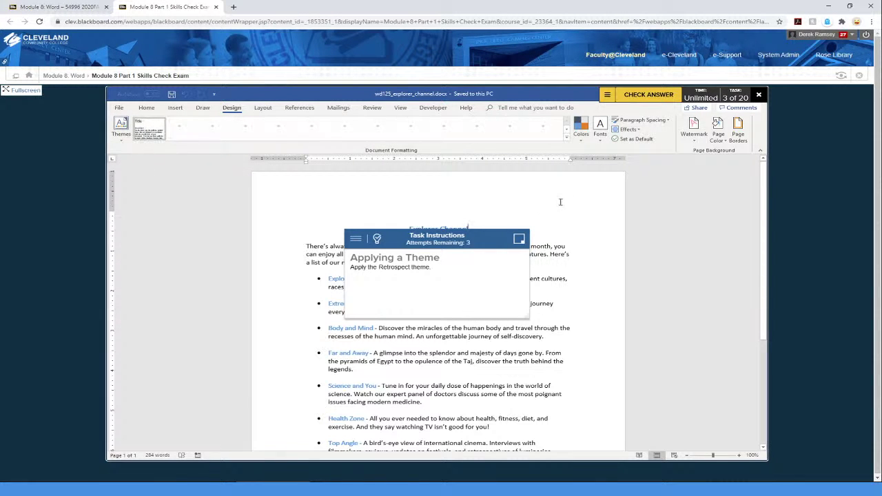
{"action": "left_click", "coordinate": [519, 238]}
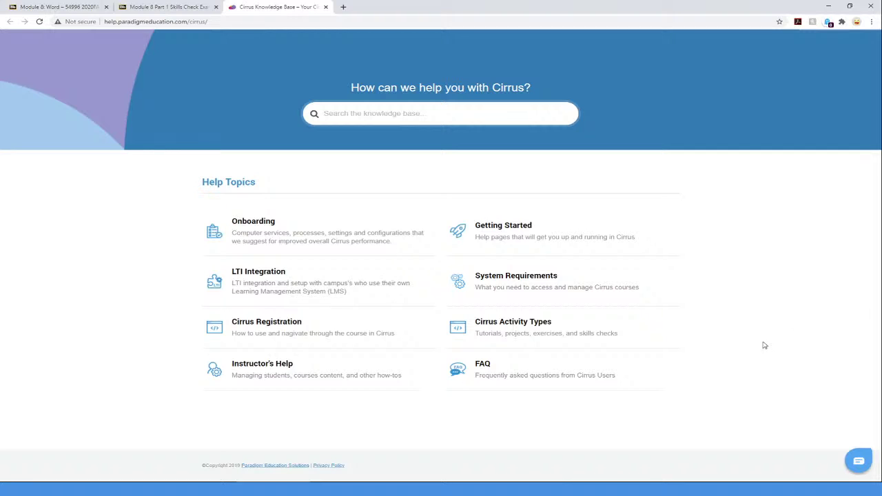
- Open the support chat on the Cirrus Knowledge Base and start a Technical Support conversation
{"action": "left_click", "coordinate": [863, 469]}
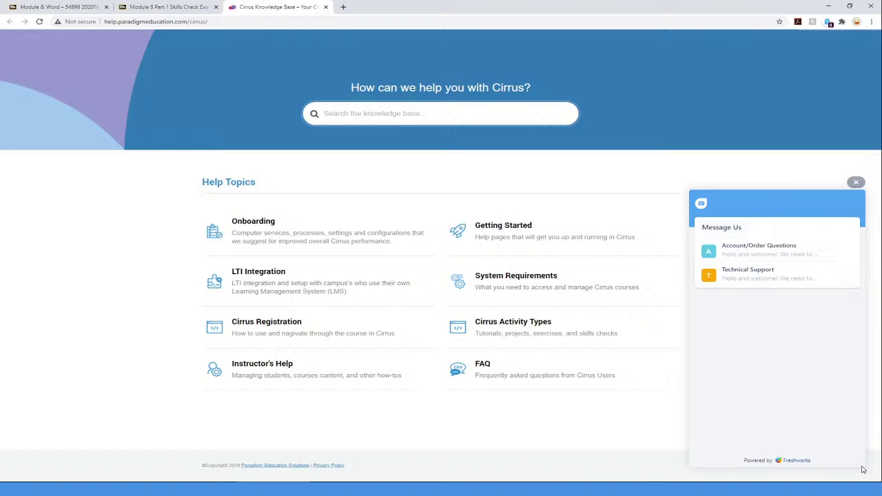
{"action": "left_click", "coordinate": [751, 275]}
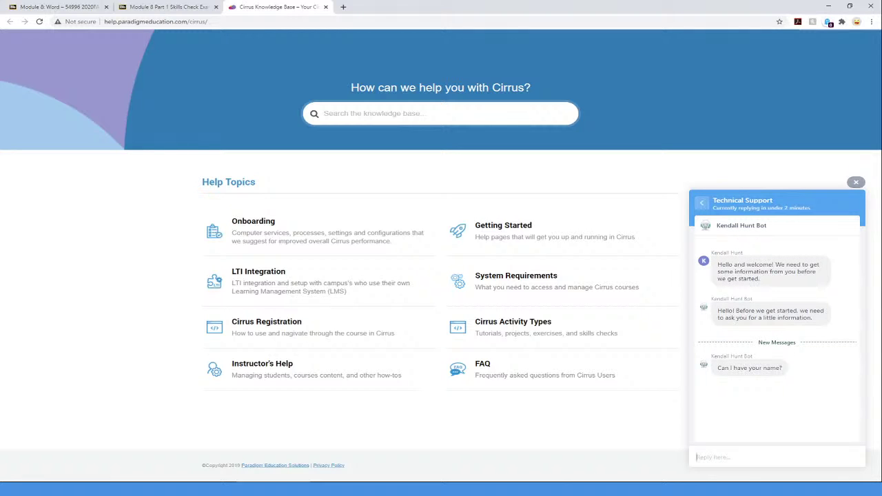